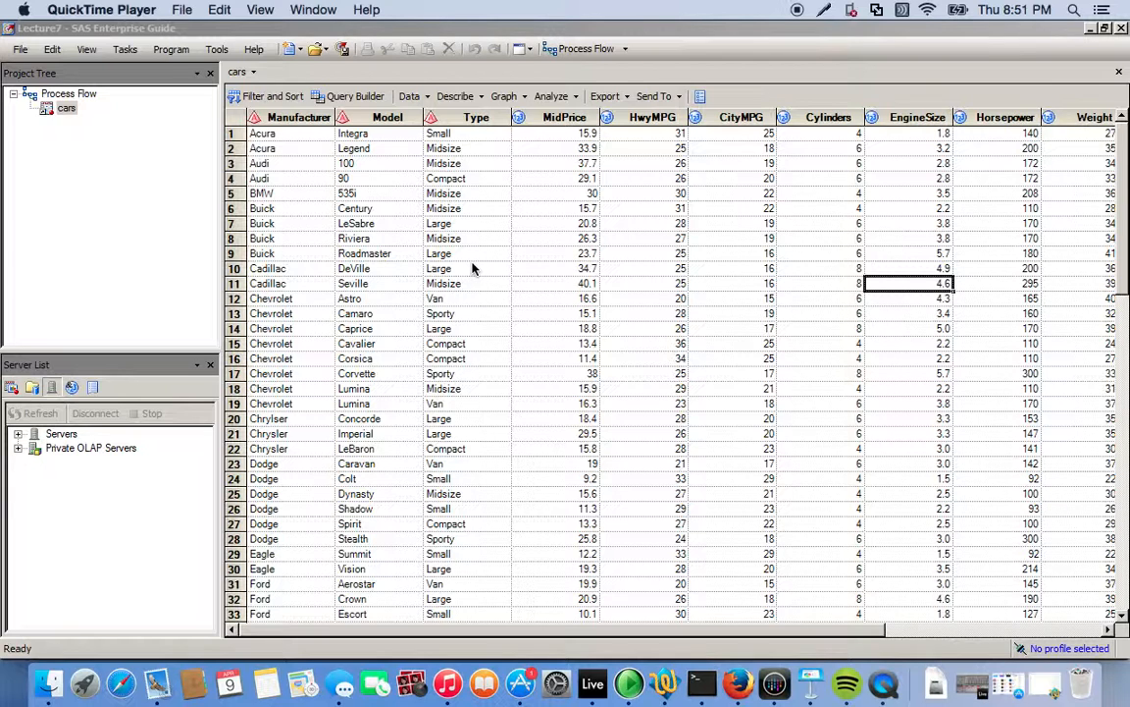
Run a One-Way Frequencies task on the cars data with Type as the analysis variable.
{"action": "left_click", "coordinate": [450, 102]}
{"action": "left_click", "coordinate": [447, 100]}
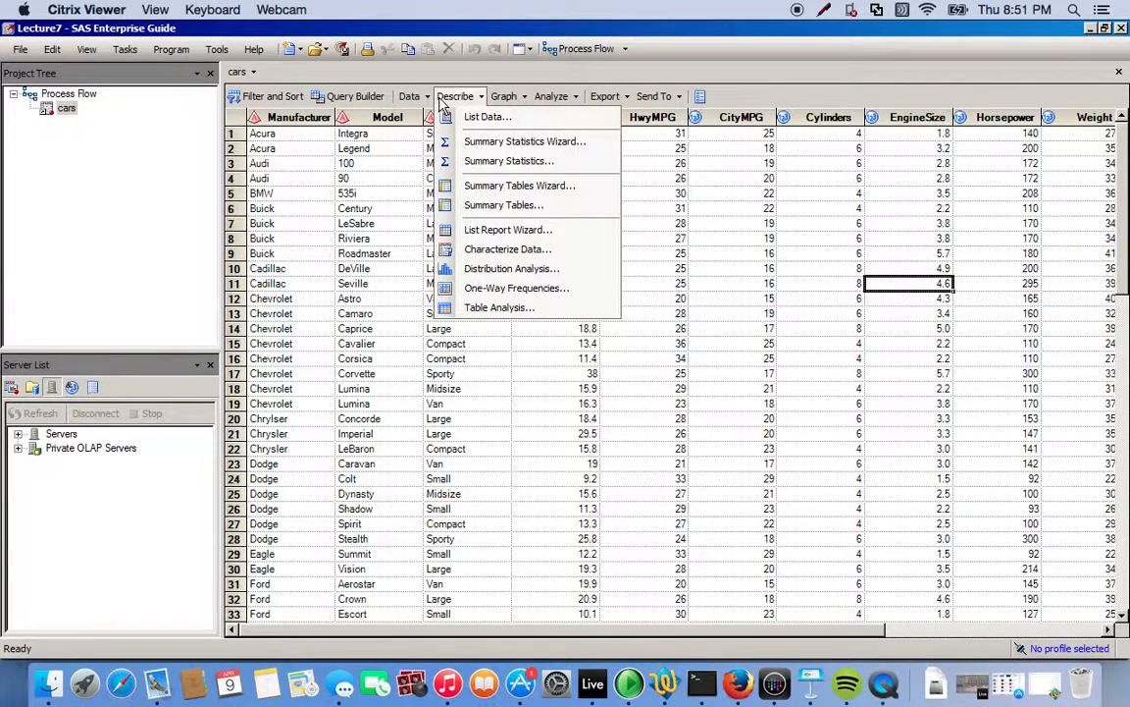
{"action": "left_click", "coordinate": [543, 287]}
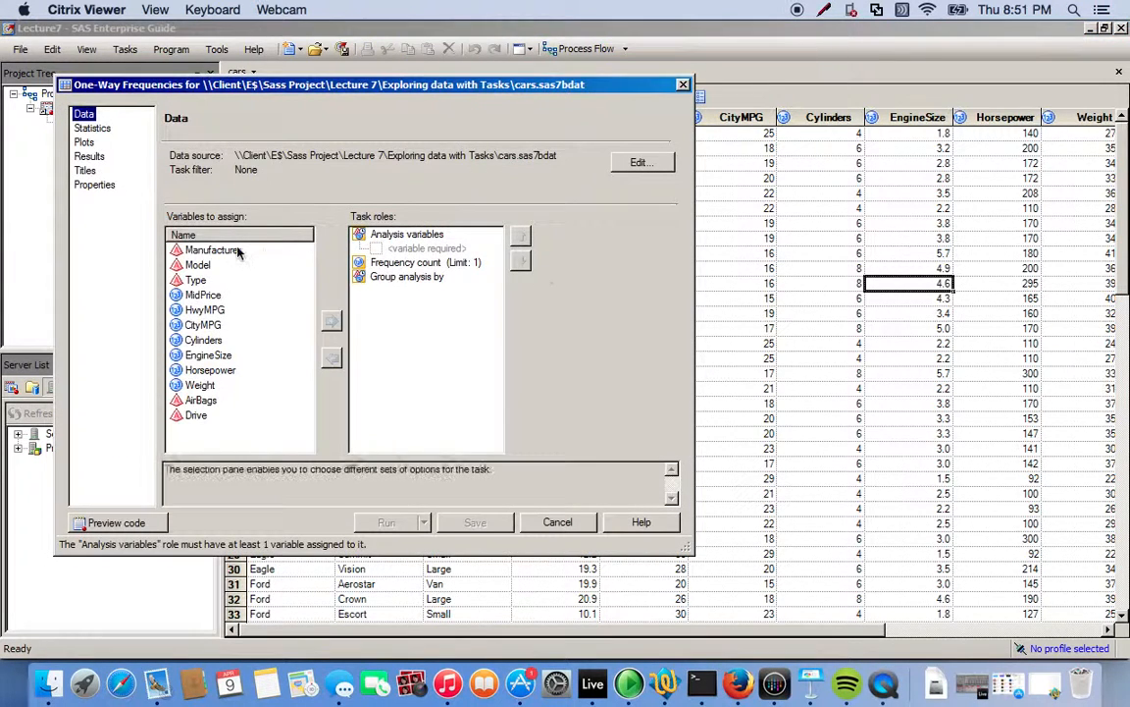
{"action": "left_click", "coordinate": [196, 281]}
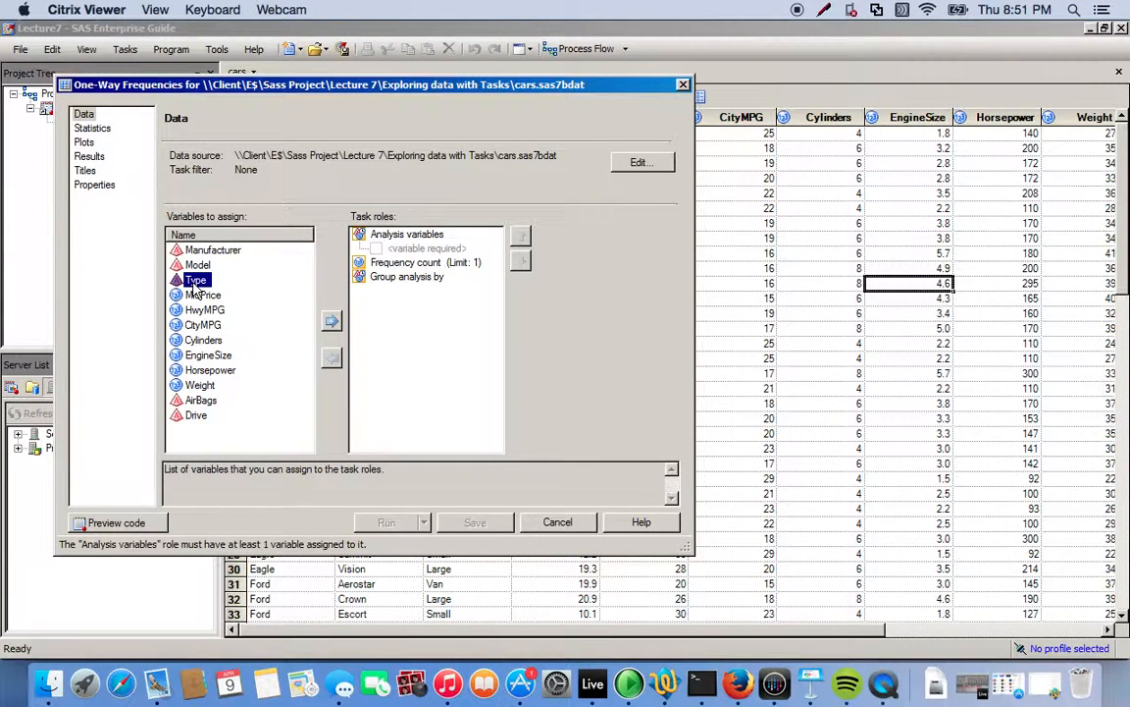
{"action": "left_click_drag", "start_coordinate": [193, 287], "coordinate": [375, 245]}
{"action": "left_click_drag", "start_coordinate": [469, 89], "coordinate": [525, 270]}
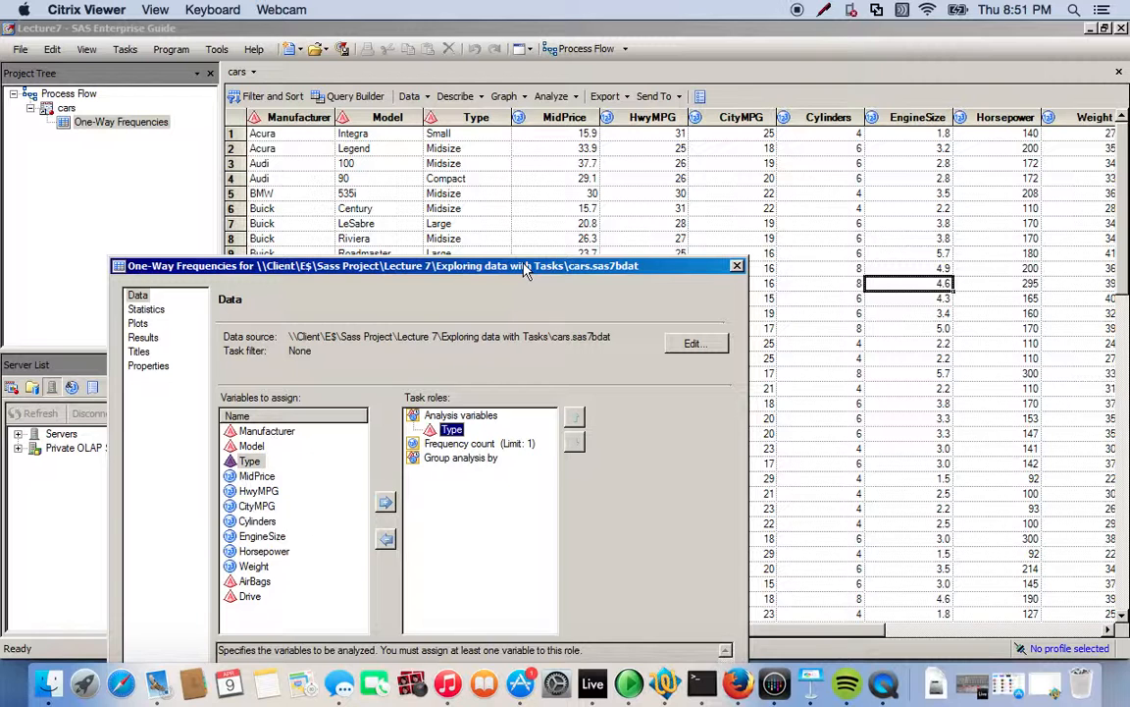
{"action": "left_click_drag", "start_coordinate": [525, 269], "coordinate": [556, 178]}
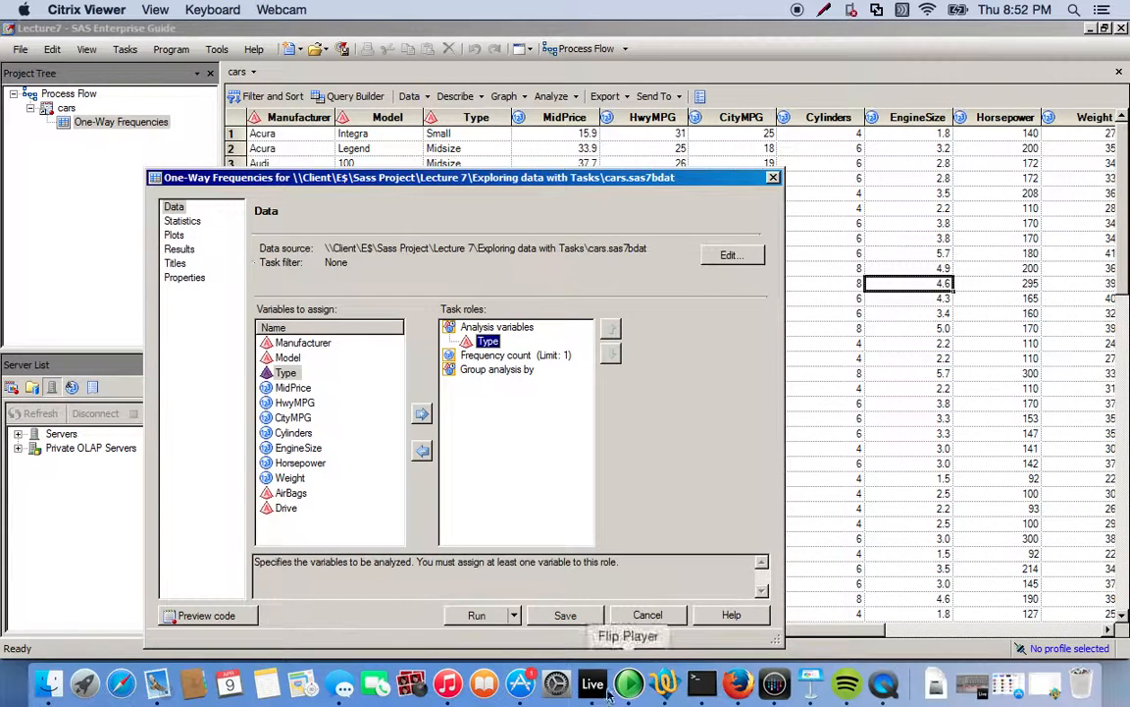
{"action": "left_click", "coordinate": [473, 616]}
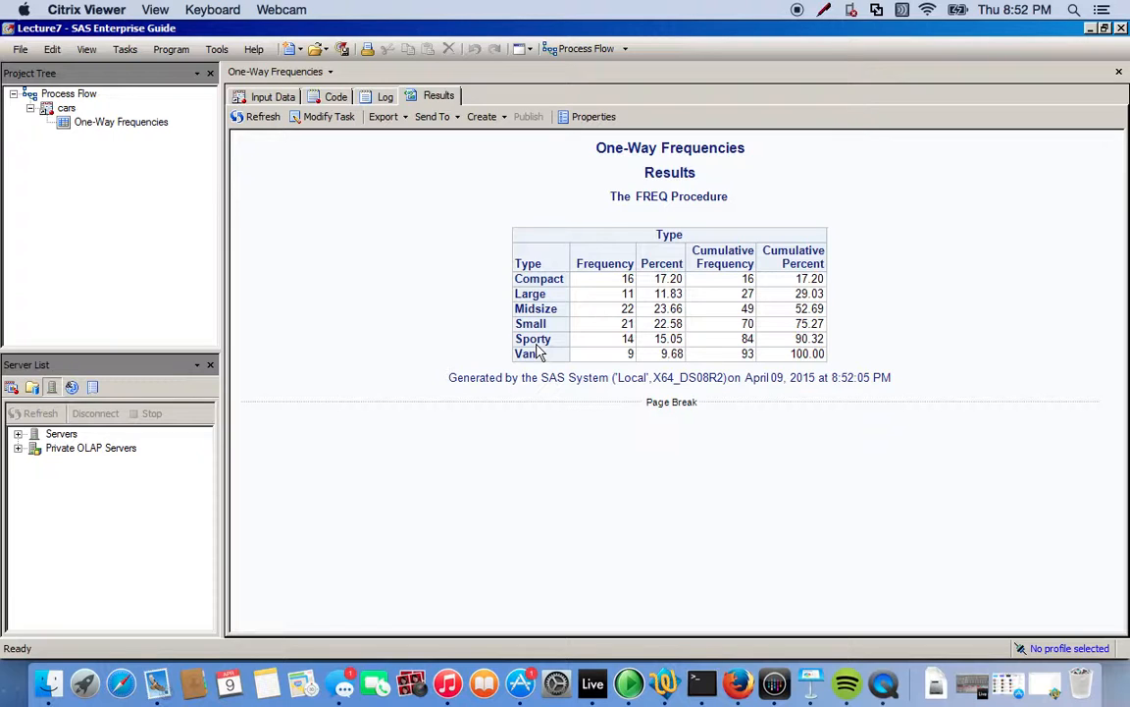
Start a Query Builder query on the cars input data and add all columns of the cars table to it.
{"action": "left_click", "coordinate": [265, 97]}
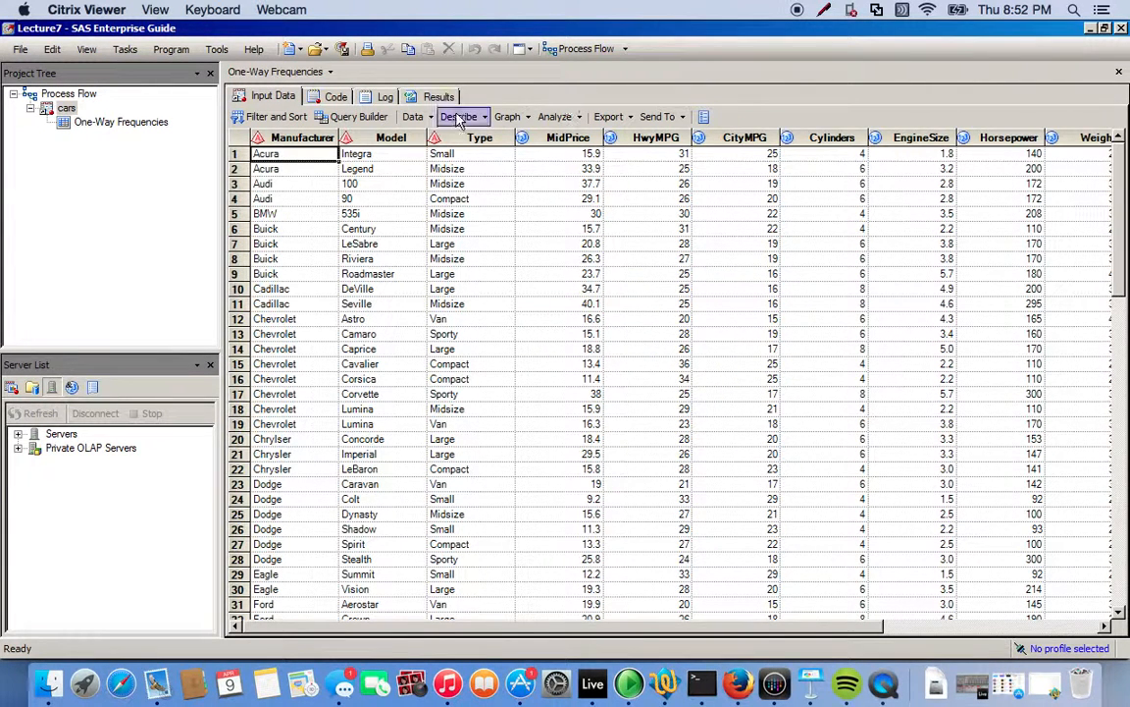
{"action": "left_click", "coordinate": [354, 118]}
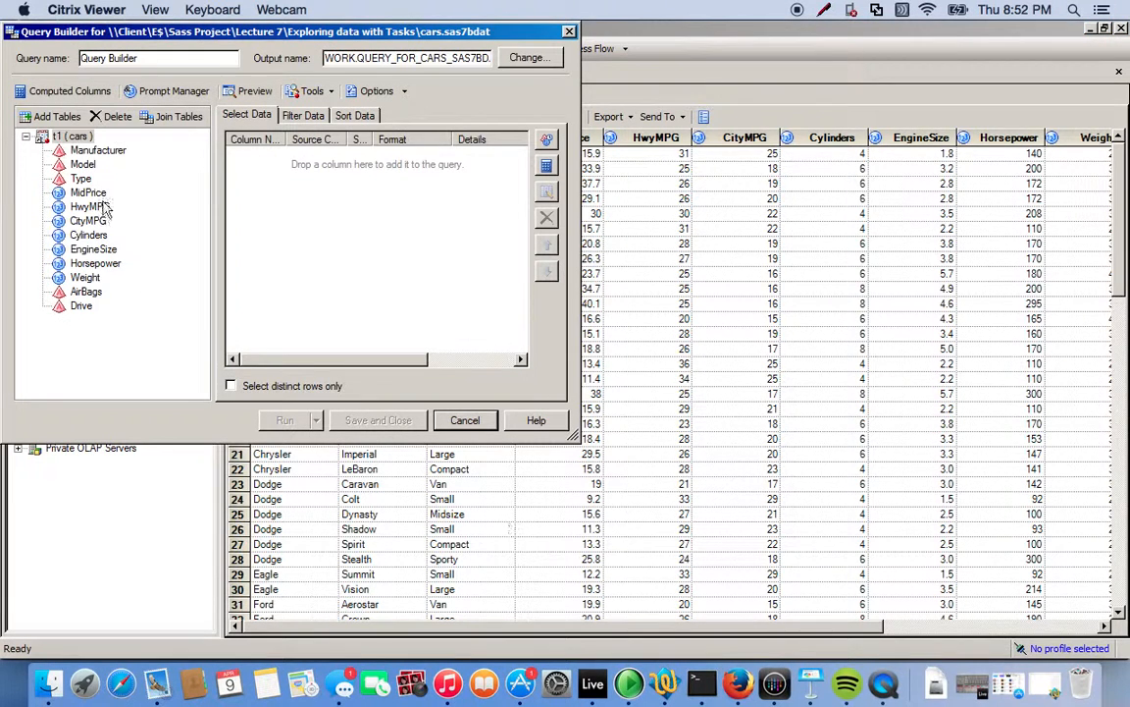
{"action": "left_click", "coordinate": [75, 137]}
{"action": "left_click_drag", "start_coordinate": [79, 144], "coordinate": [290, 179]}
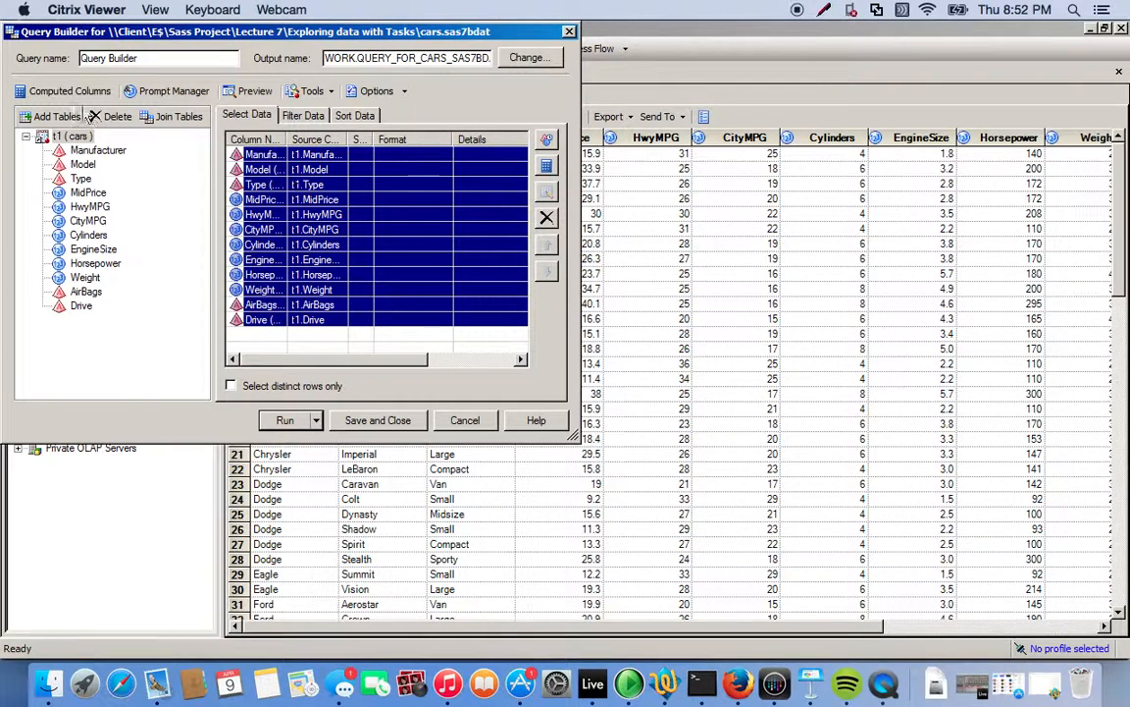
Create a new computed column of the recoded kind, based on the Type column.
{"action": "left_click", "coordinate": [58, 93]}
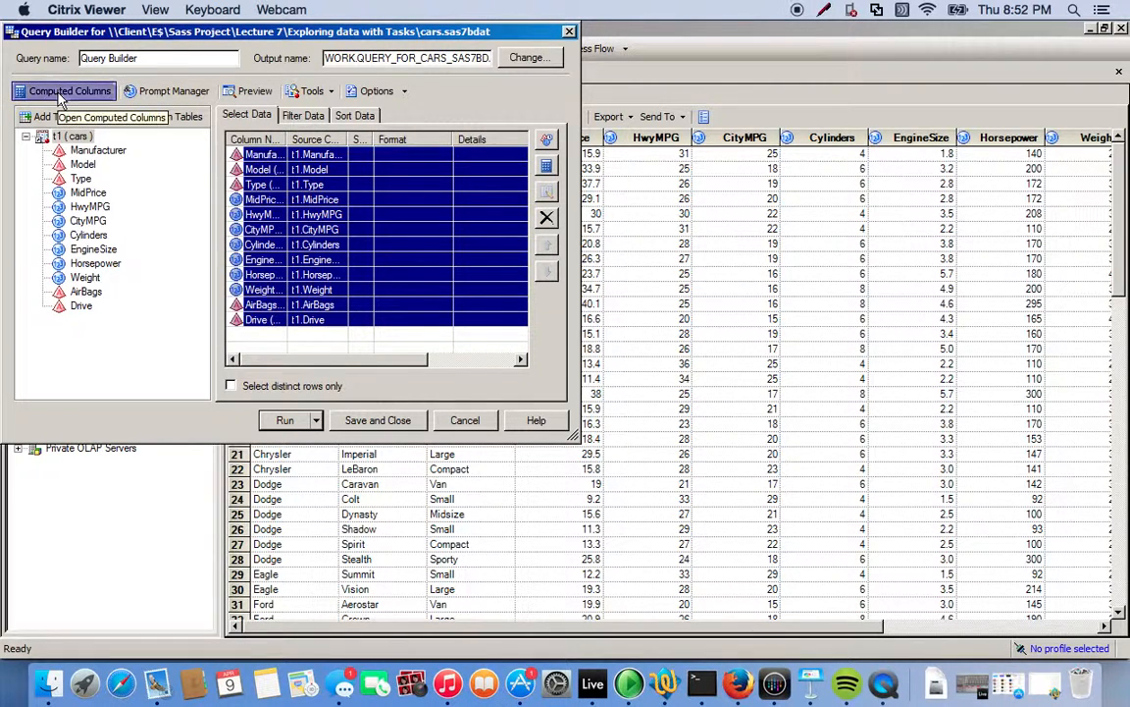
{"action": "left_click", "coordinate": [472, 154]}
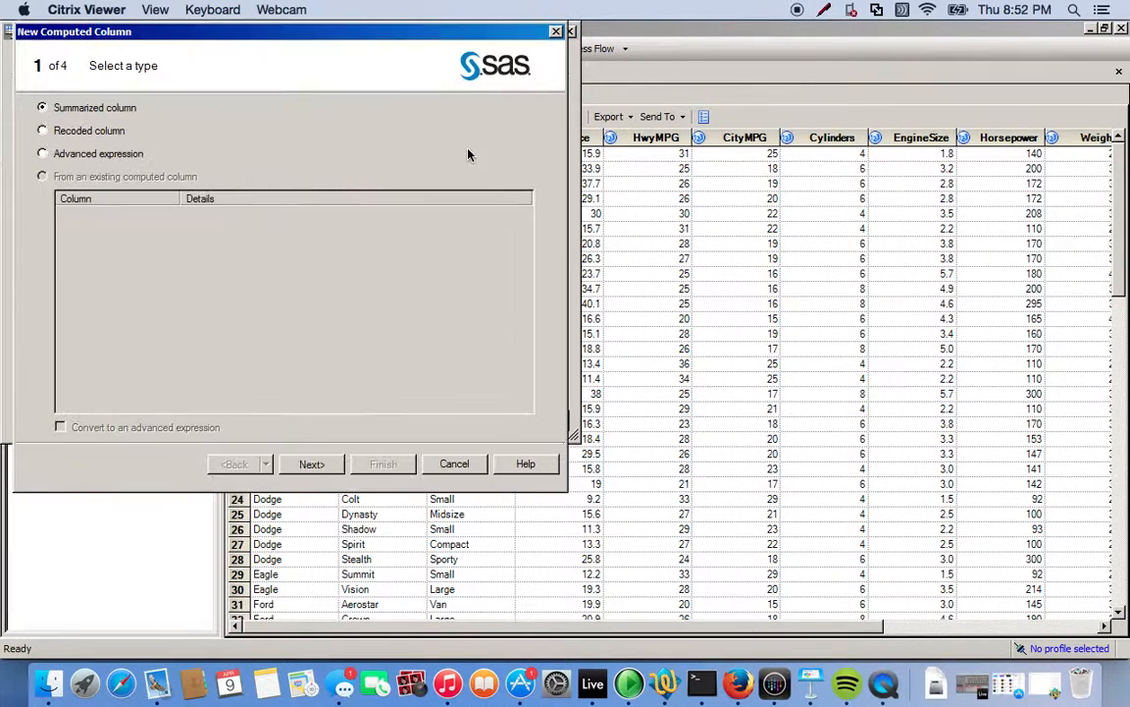
{"action": "left_click", "coordinate": [41, 132]}
{"action": "left_click", "coordinate": [312, 465]}
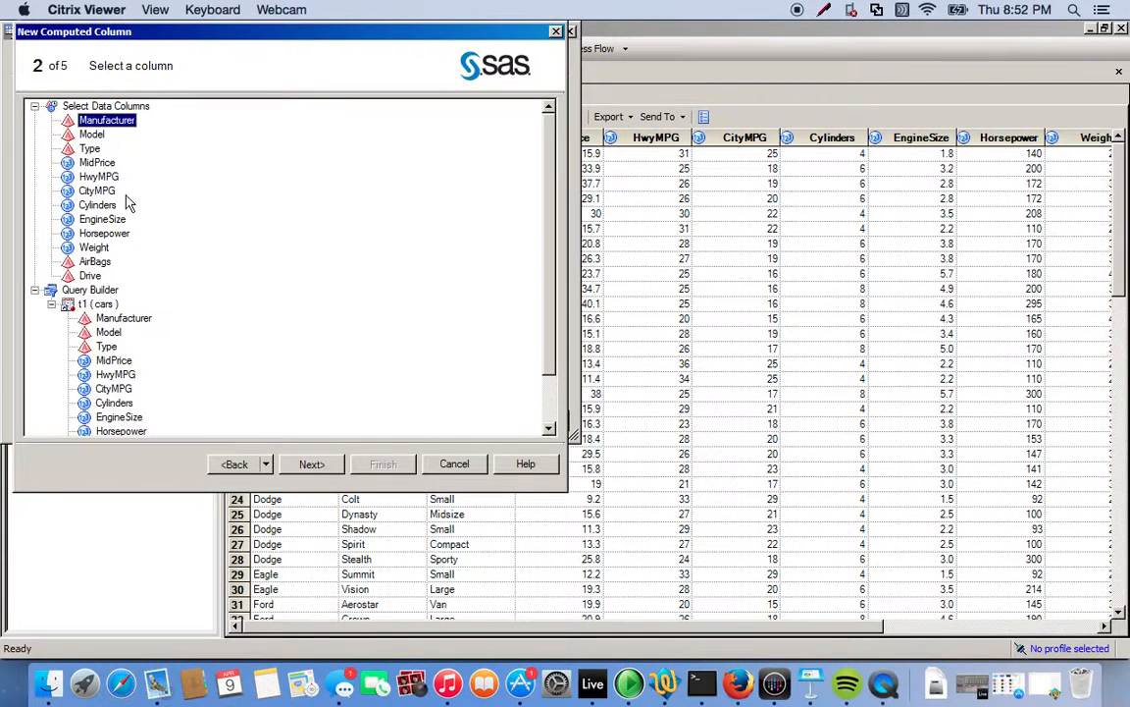
{"action": "left_click", "coordinate": [91, 149]}
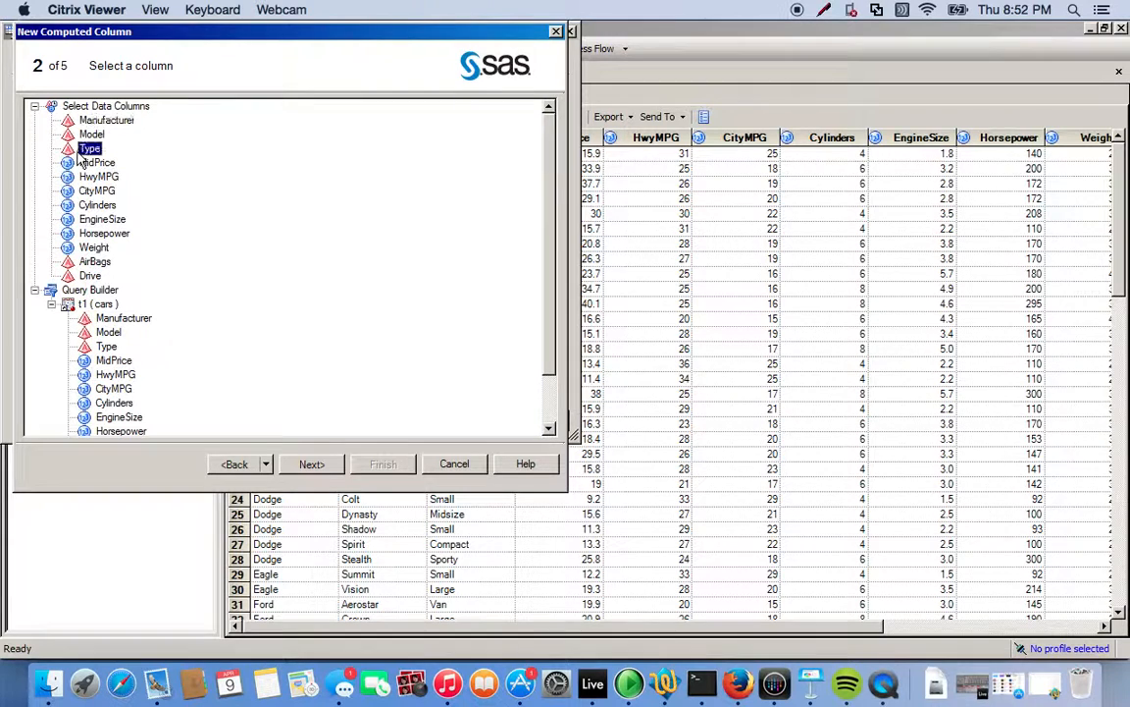
{"action": "left_click", "coordinate": [311, 465]}
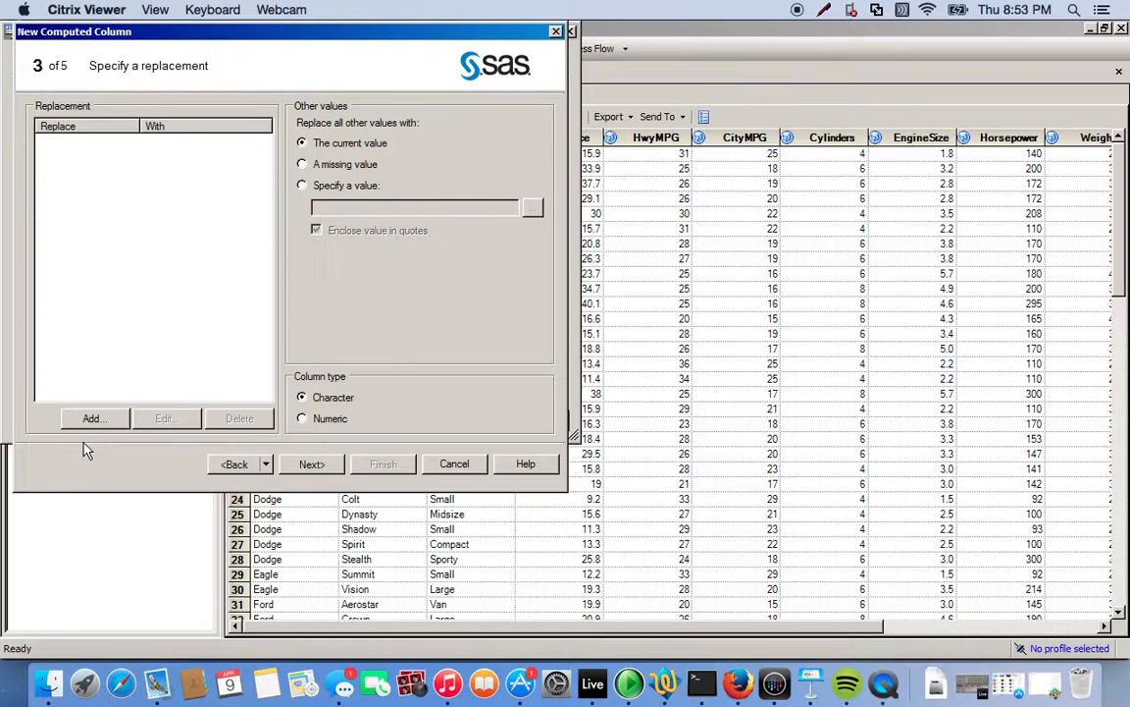
Add a replacement that recodes the value Sporty as Small.
{"action": "left_click", "coordinate": [91, 418]}
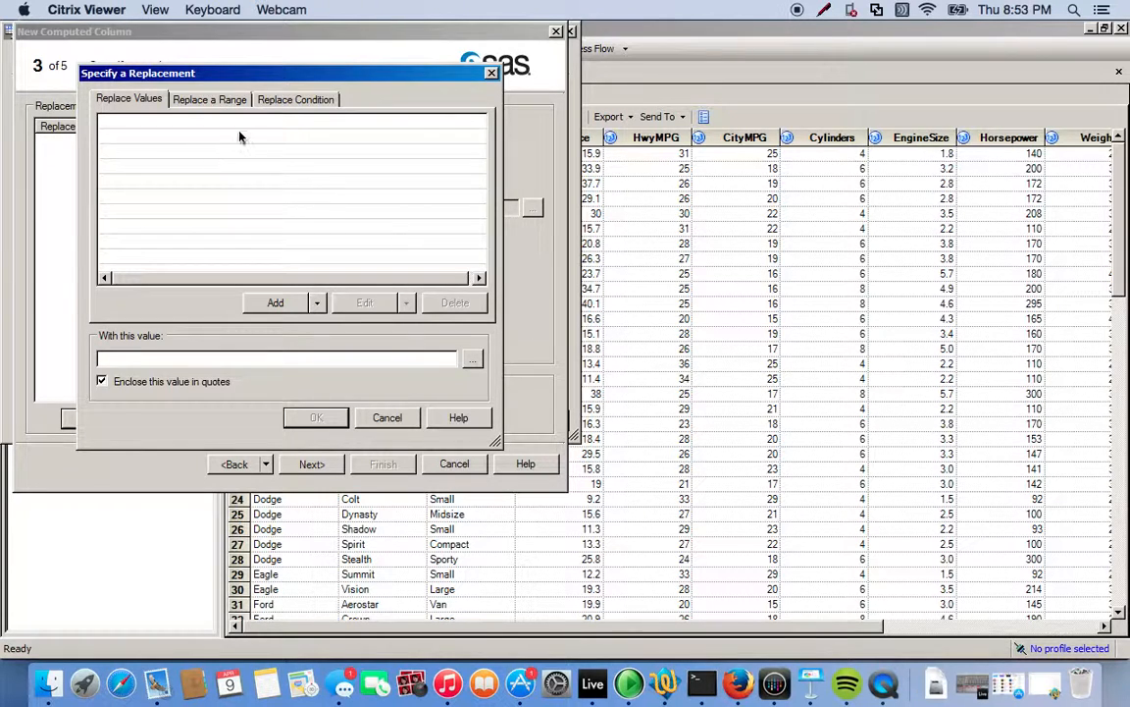
{"action": "left_click", "coordinate": [275, 303]}
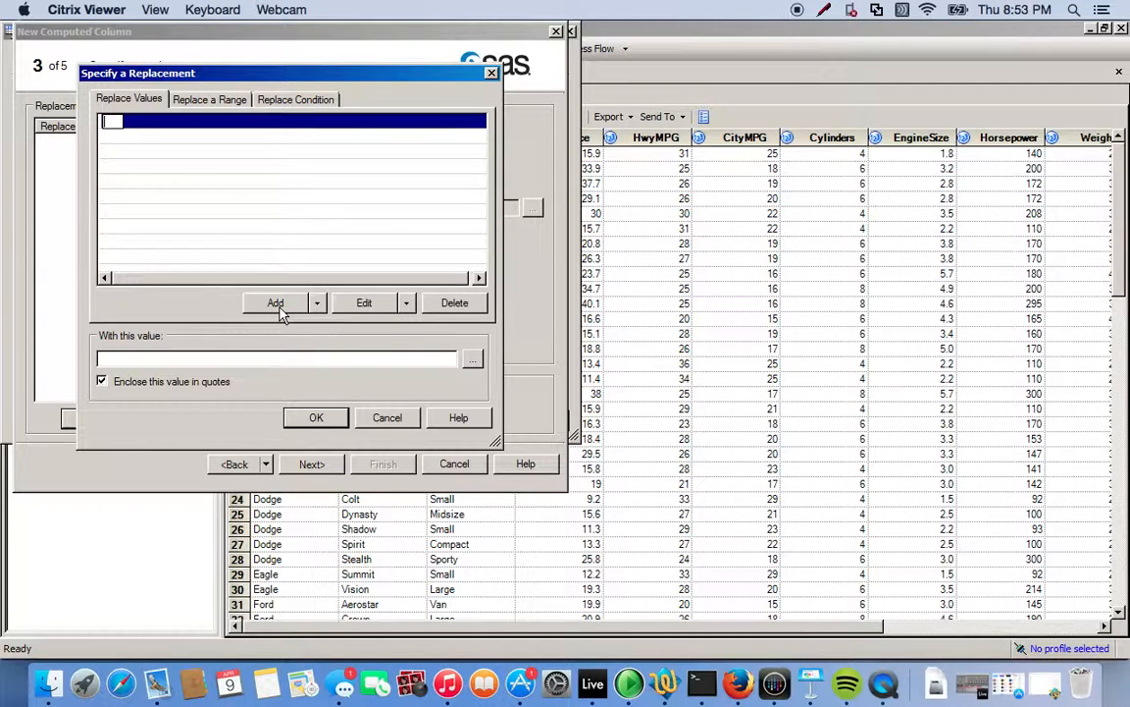
{"action": "type", "text": "Sporty"}
{"action": "left_click", "coordinate": [178, 354]}
{"action": "type", "text": "Small"}
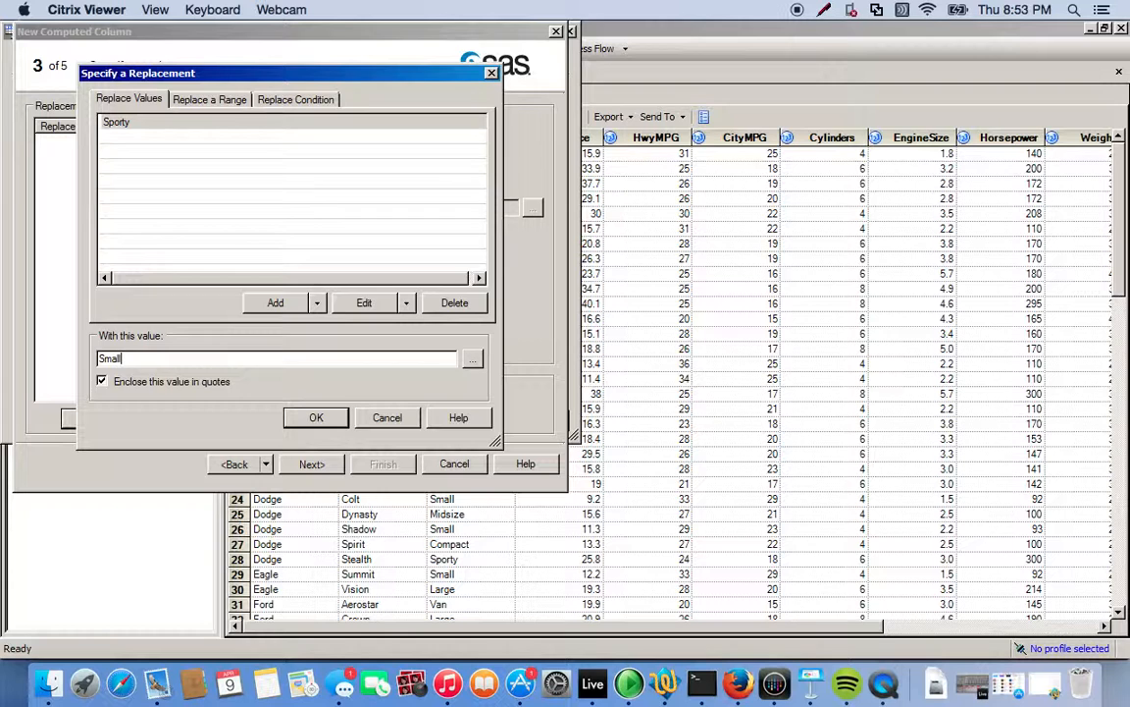
{"action": "key", "text": "Return"}
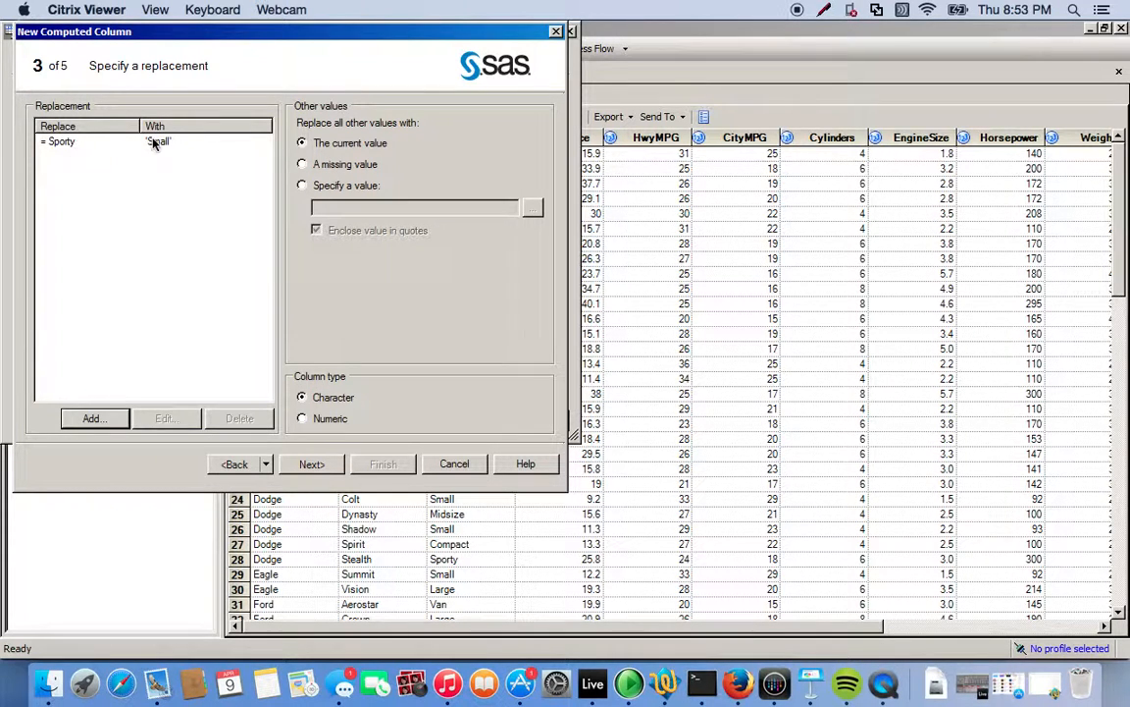
Add a replacement that recodes the value Compact as Midsize.
{"action": "left_click", "coordinate": [94, 419]}
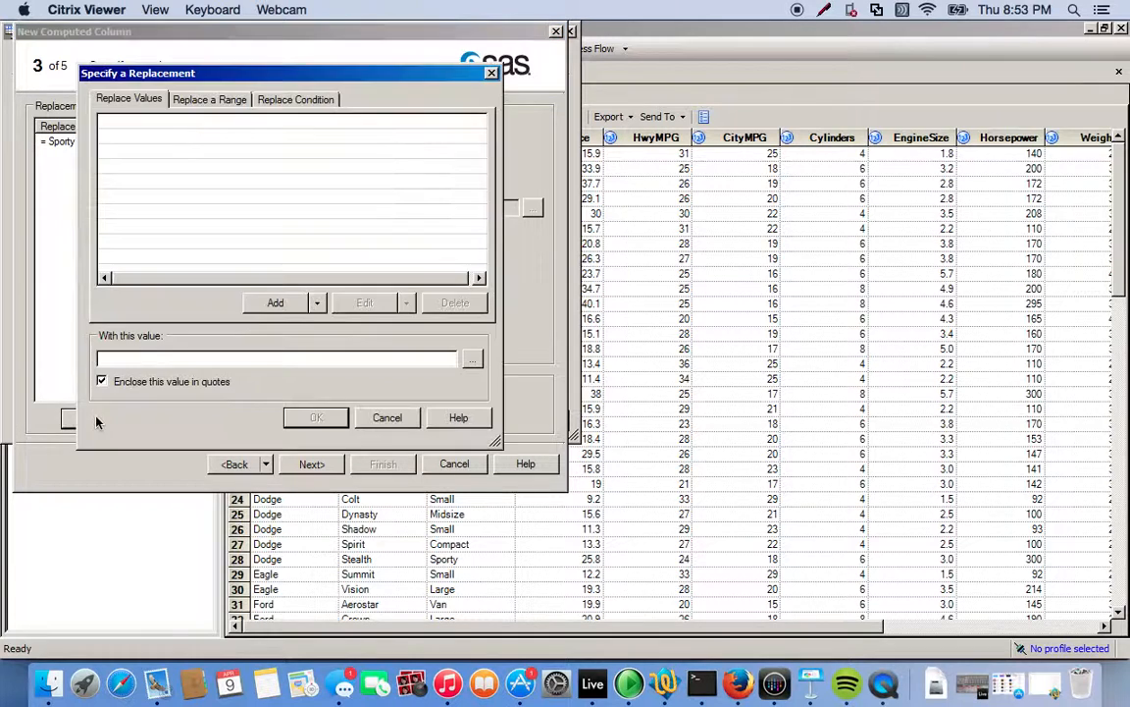
{"action": "left_click", "coordinate": [279, 303]}
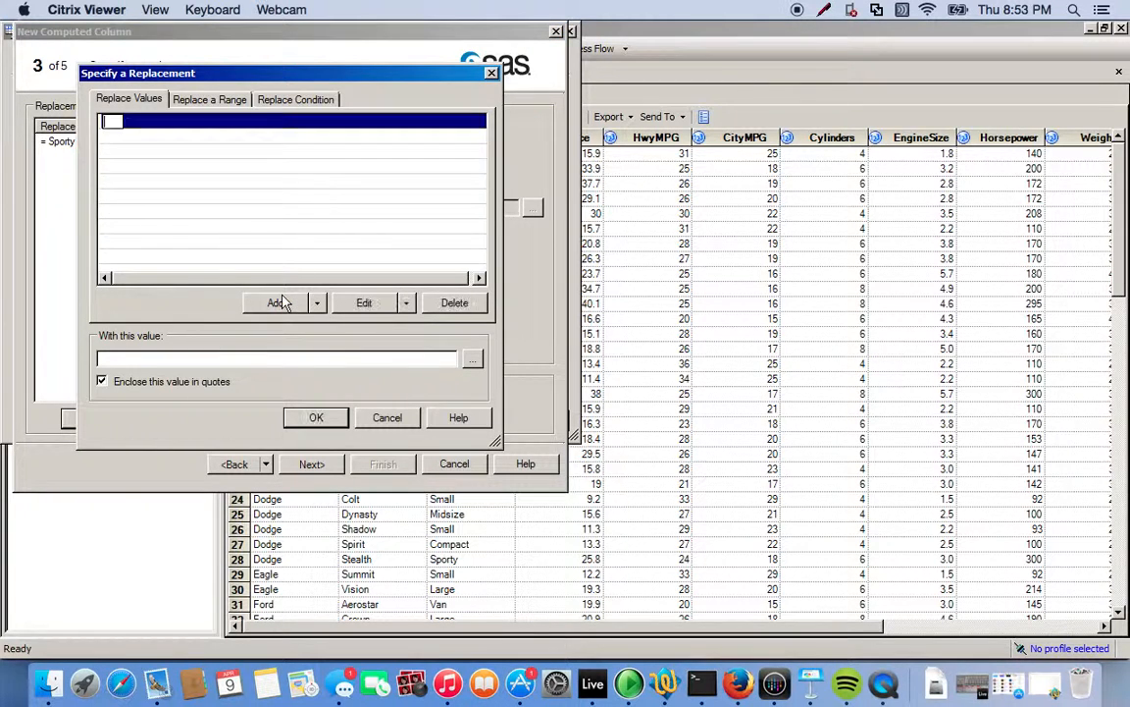
{"action": "type", "text": "Compact"}
{"action": "left_click", "coordinate": [275, 357]}
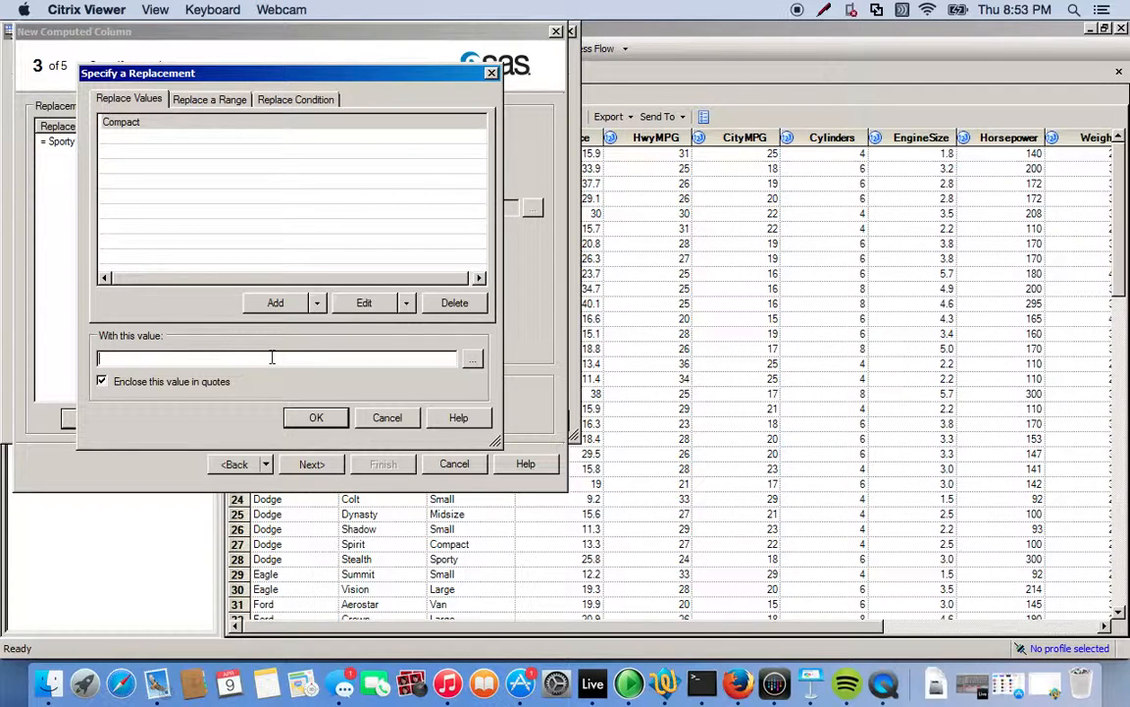
{"action": "type", "text": "Midsize"}
{"action": "left_click", "coordinate": [315, 416]}
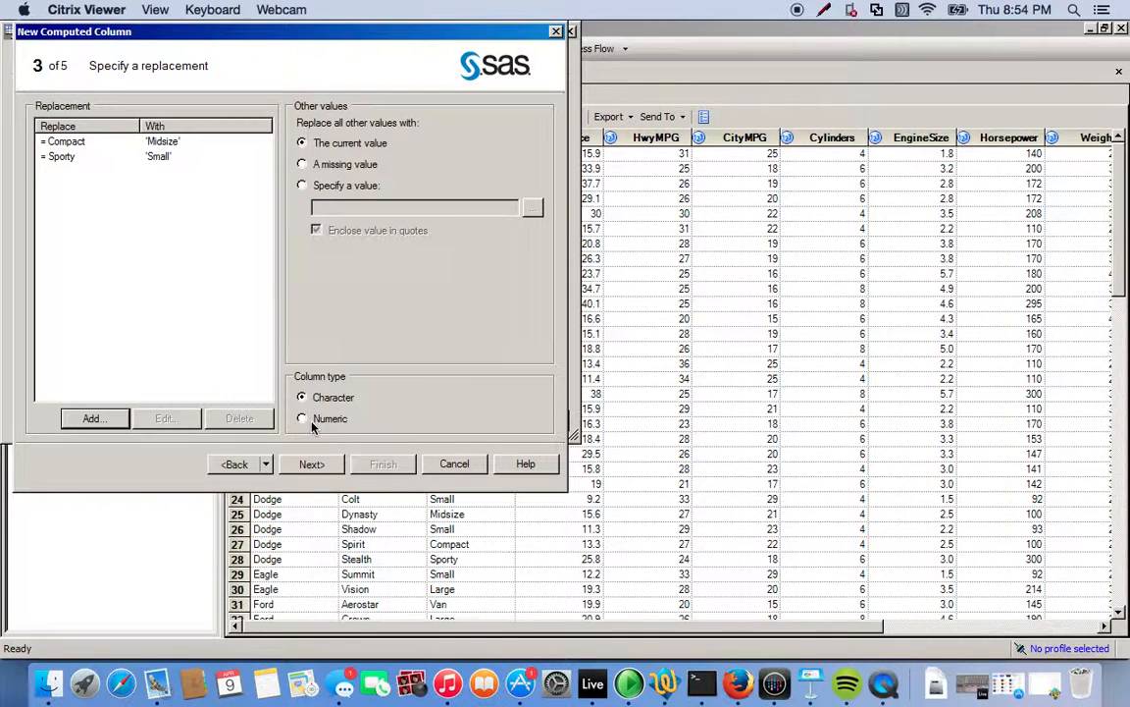
Add a replacement that recodes the value Van as Large.
{"action": "left_click", "coordinate": [88, 418]}
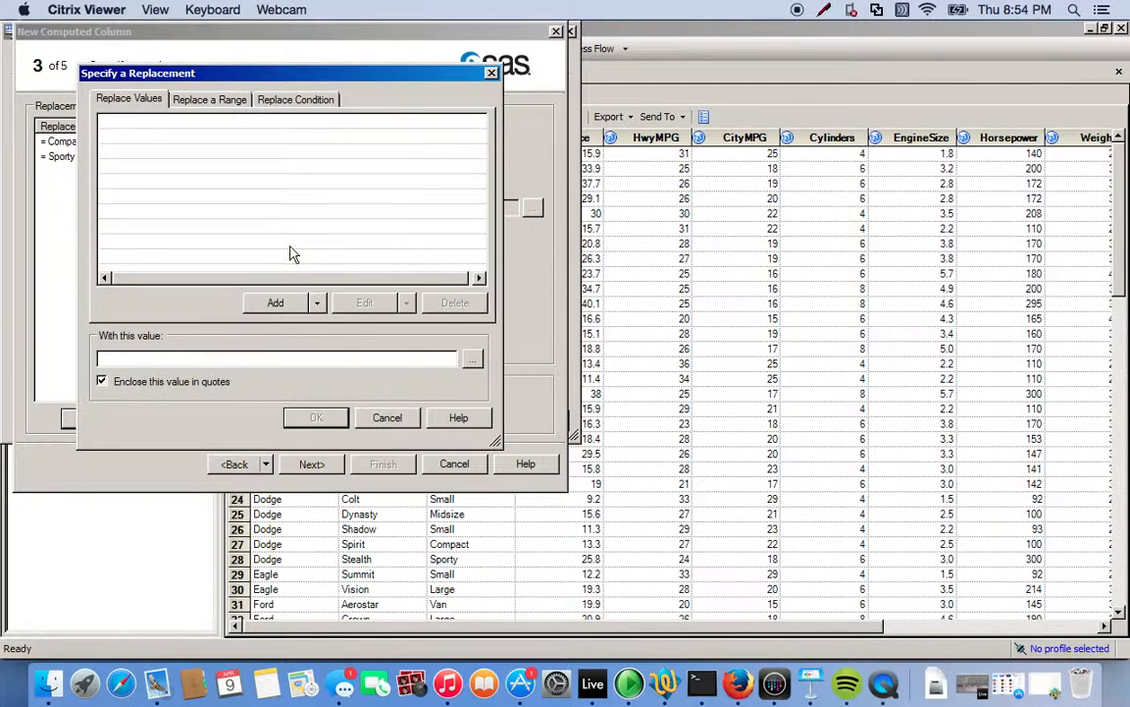
{"action": "left_click", "coordinate": [280, 302]}
{"action": "type", "text": "V"}
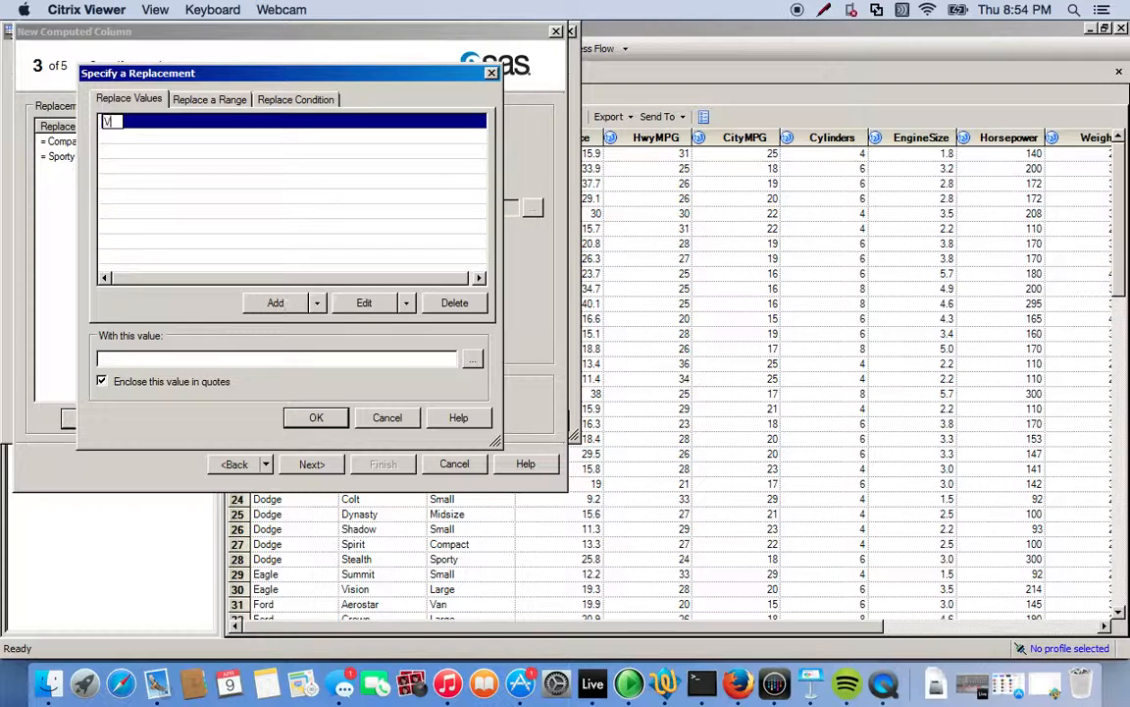
{"action": "type", "text": "an"}
{"action": "left_click", "coordinate": [220, 357]}
{"action": "type", "text": "Large"}
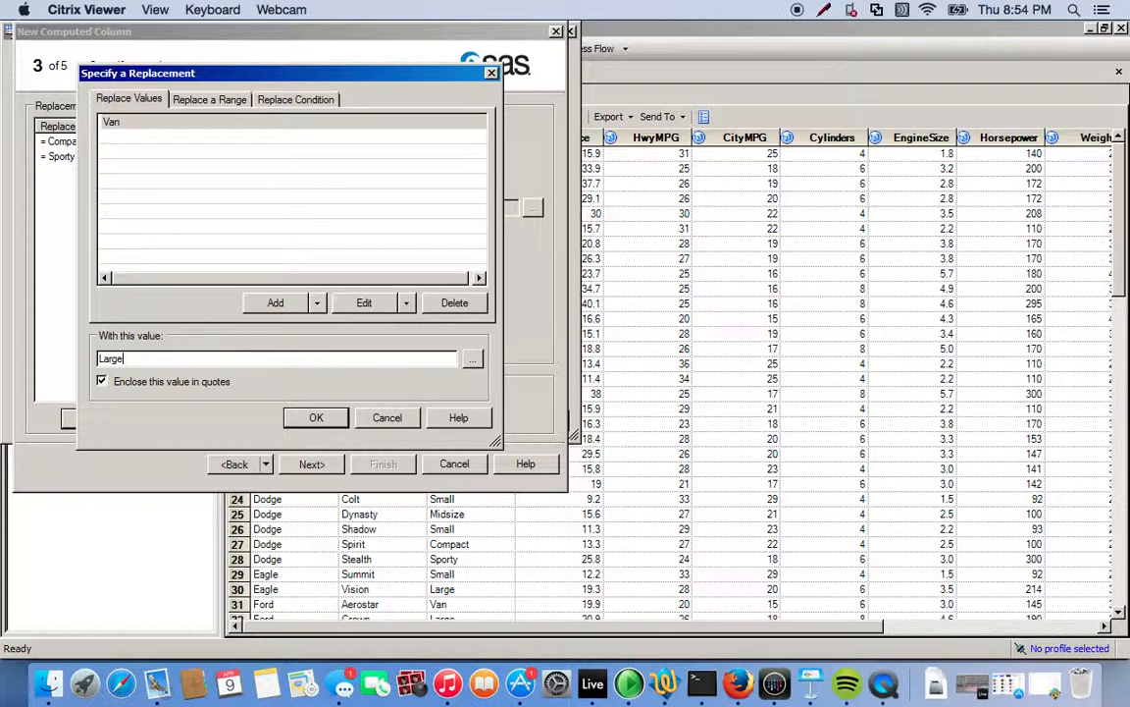
{"action": "left_click", "coordinate": [318, 420]}
Name the computed column Type_Recode, finish creating it and return to the query.
{"action": "left_click", "coordinate": [310, 465]}
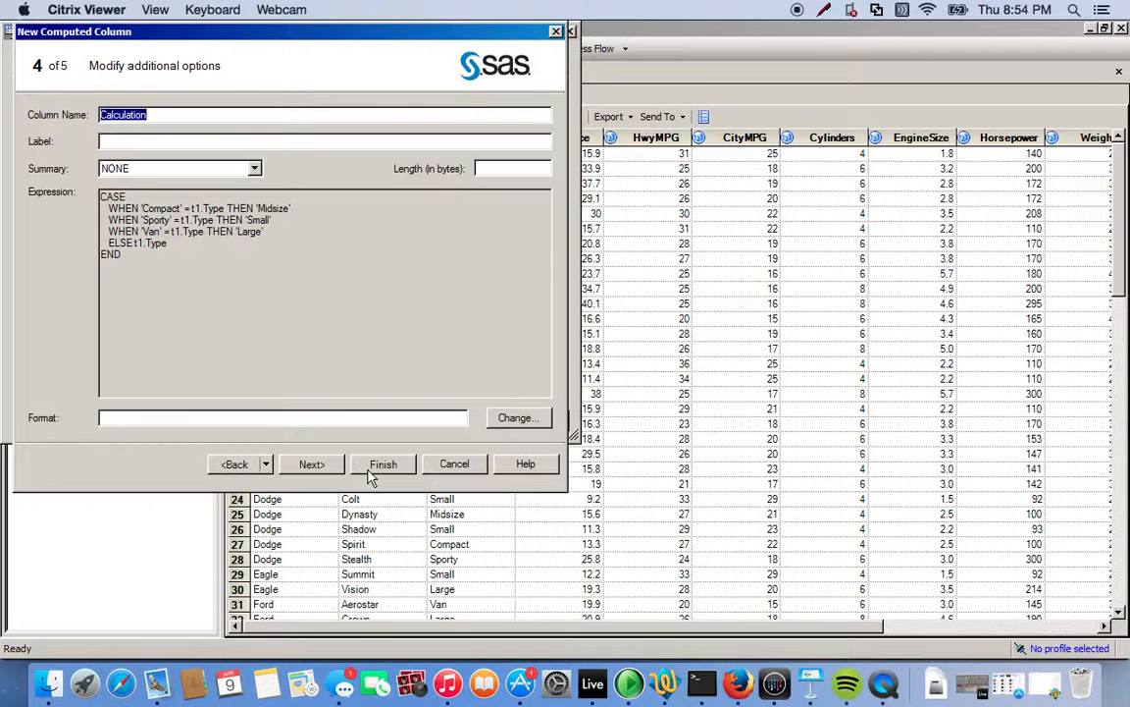
{"action": "type", "text": "Type_Recode"}
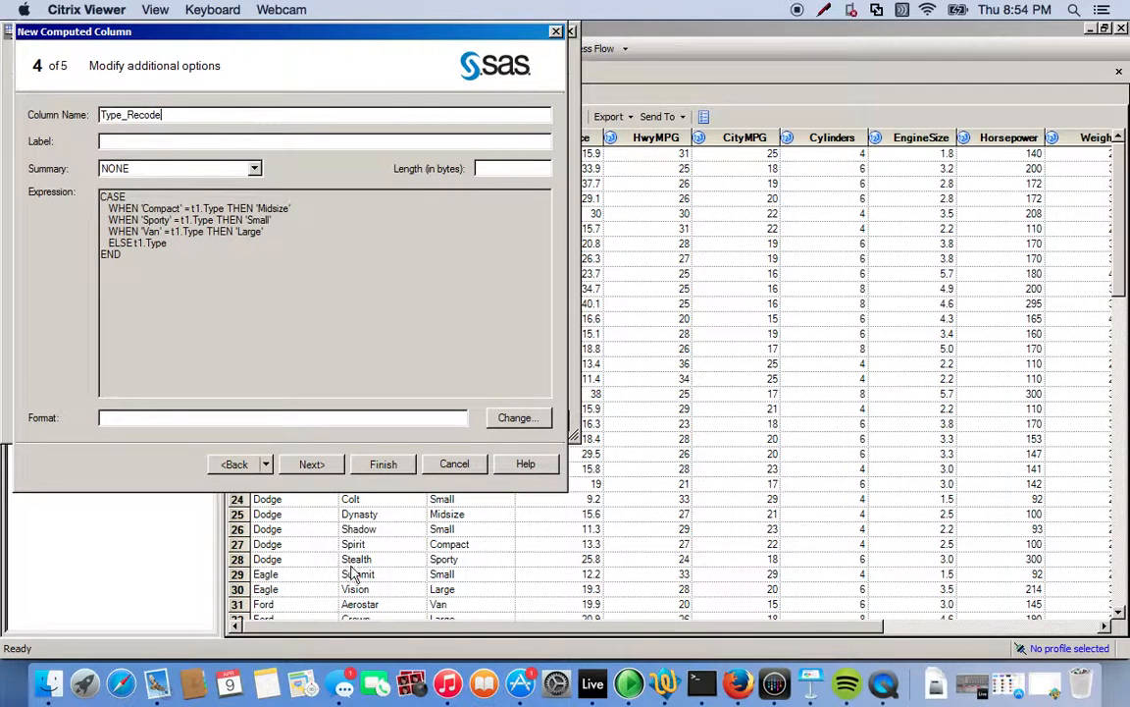
{"action": "left_click", "coordinate": [310, 464]}
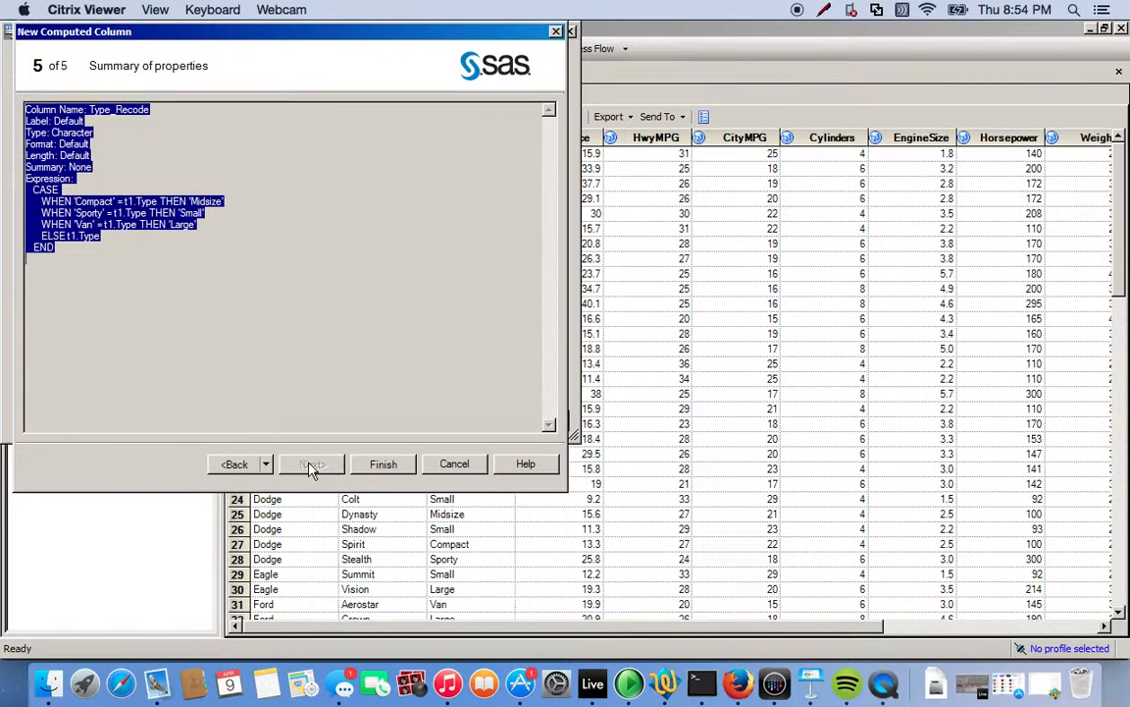
{"action": "left_click", "coordinate": [375, 464]}
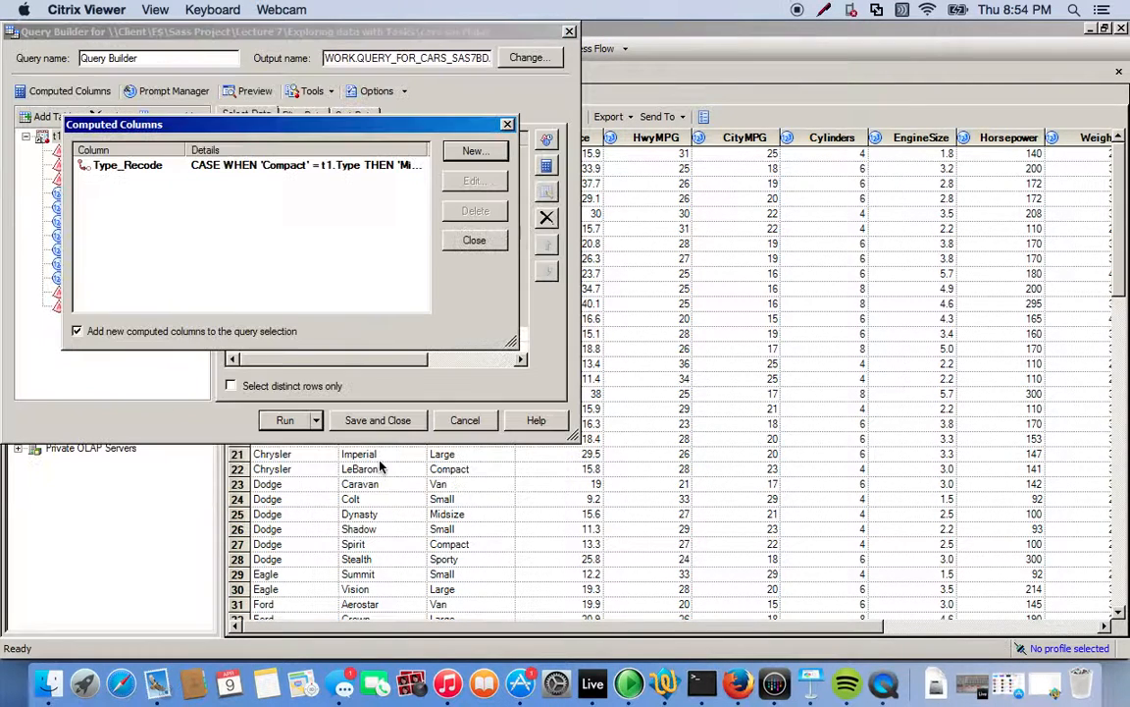
{"action": "left_click", "coordinate": [475, 241]}
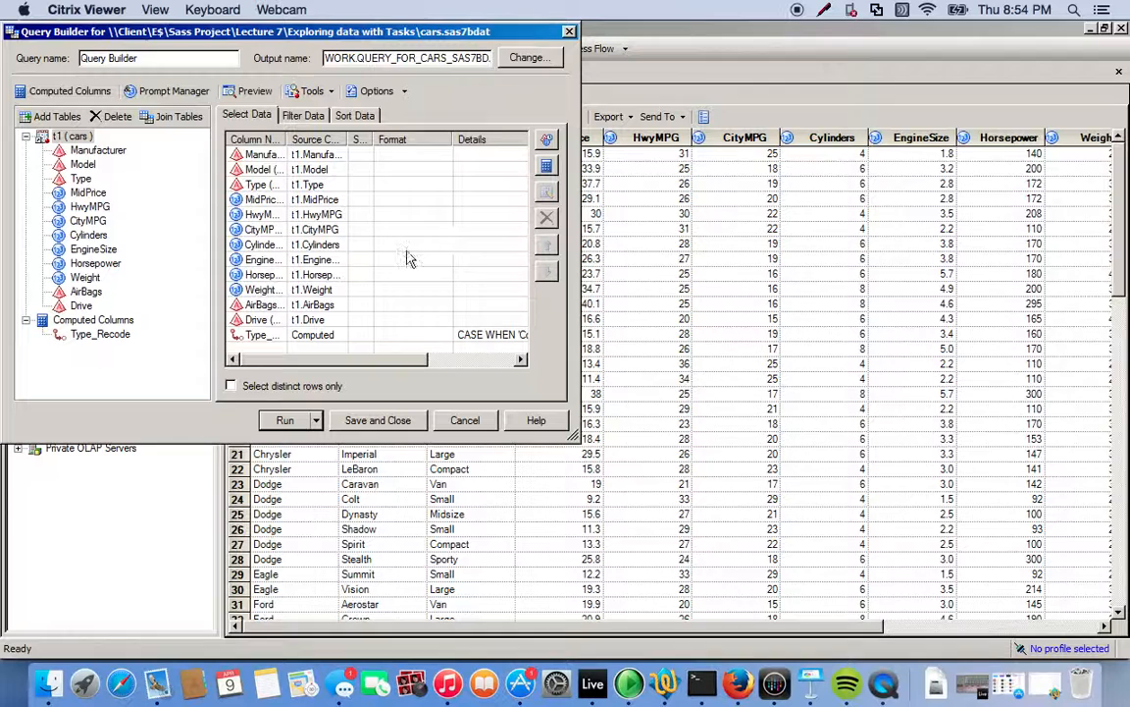
Move Type_Recode directly after Type in the query's column order, run the query and select the Type column in the output.
{"action": "left_click", "coordinate": [262, 338]}
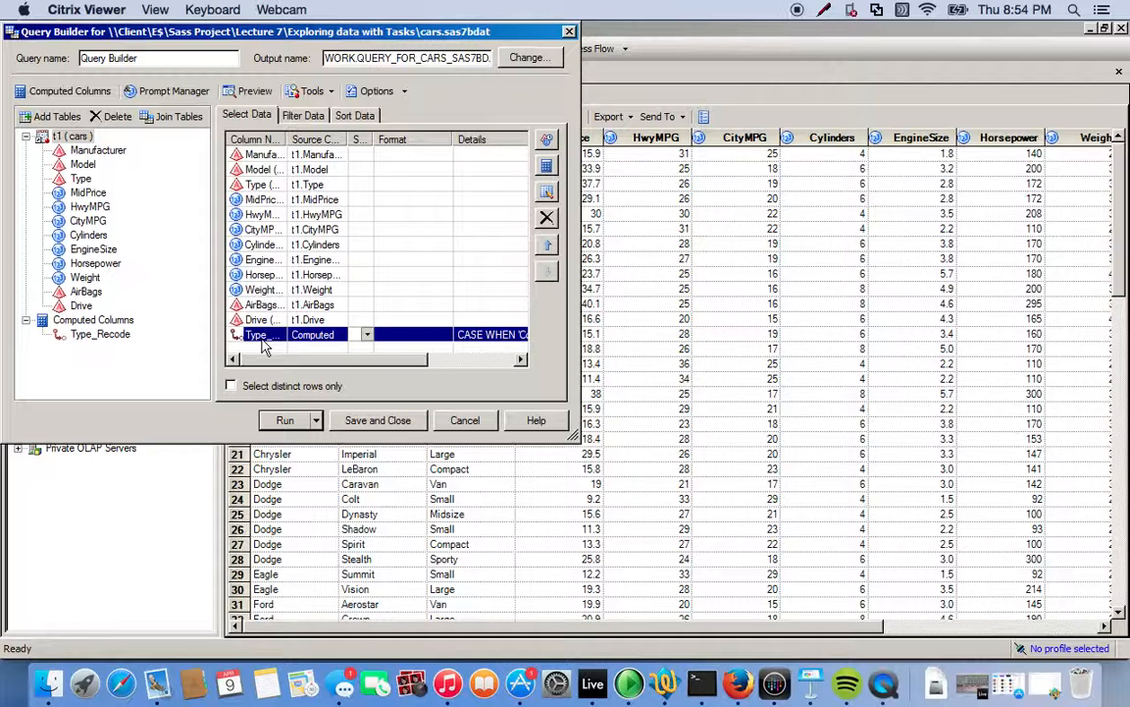
{"action": "left_click_drag", "start_coordinate": [262, 339], "coordinate": [270, 184]}
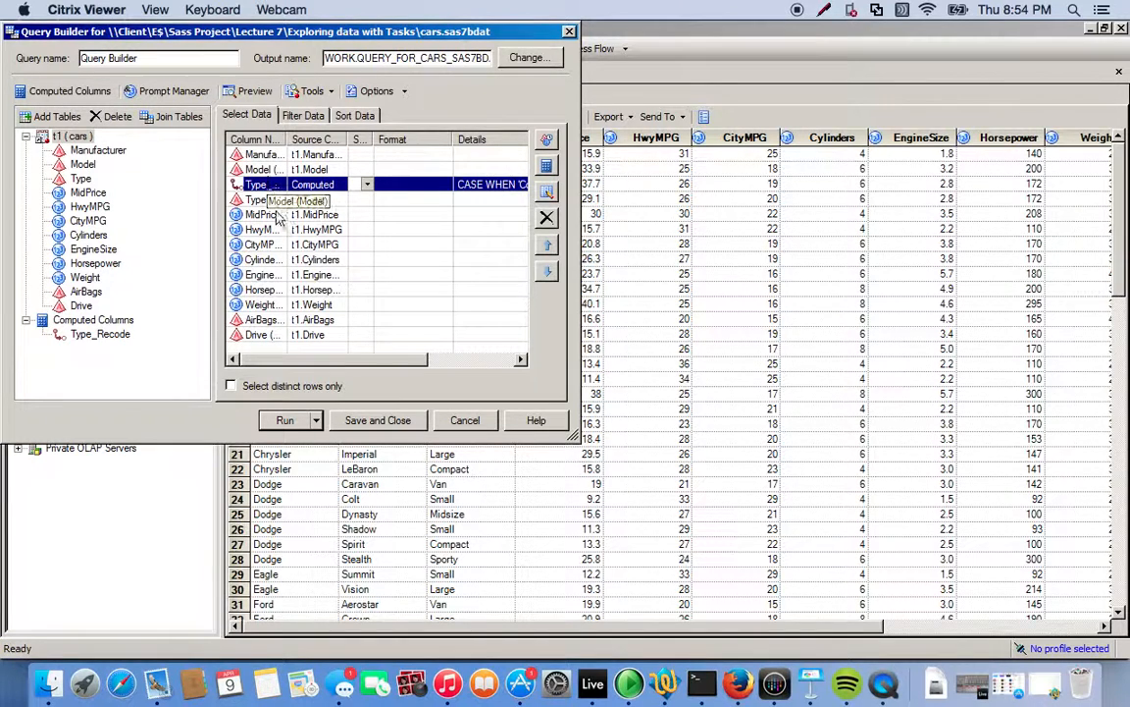
{"action": "left_click_drag", "start_coordinate": [267, 187], "coordinate": [266, 202]}
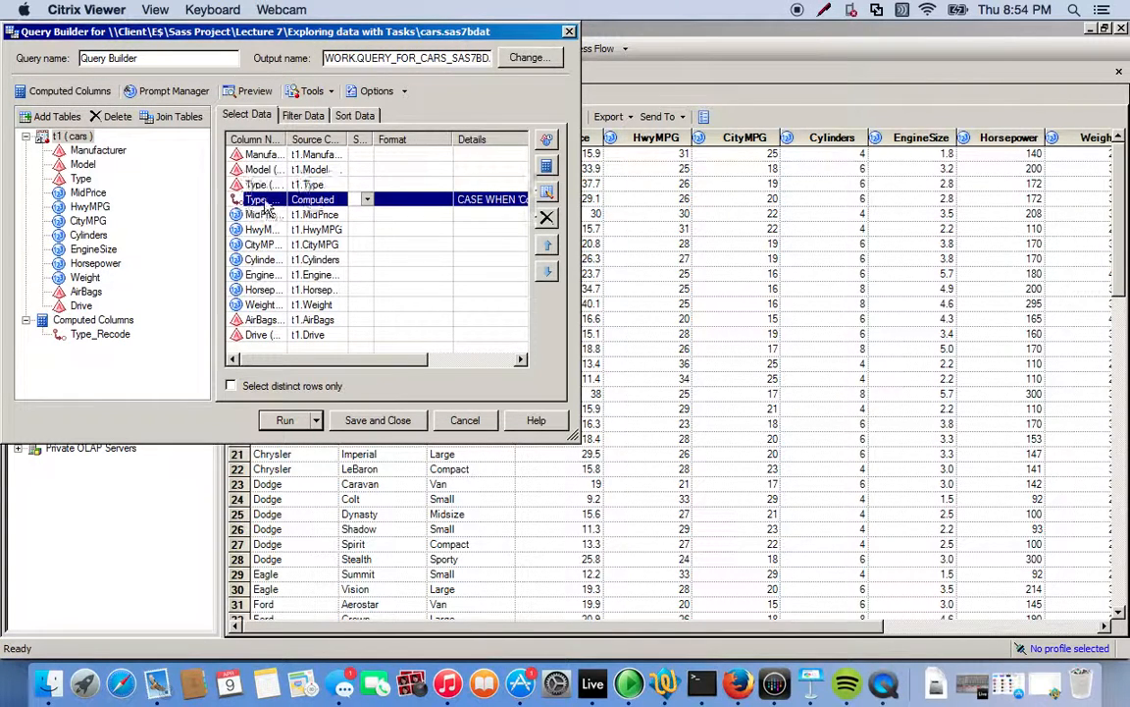
{"action": "left_click", "coordinate": [285, 420]}
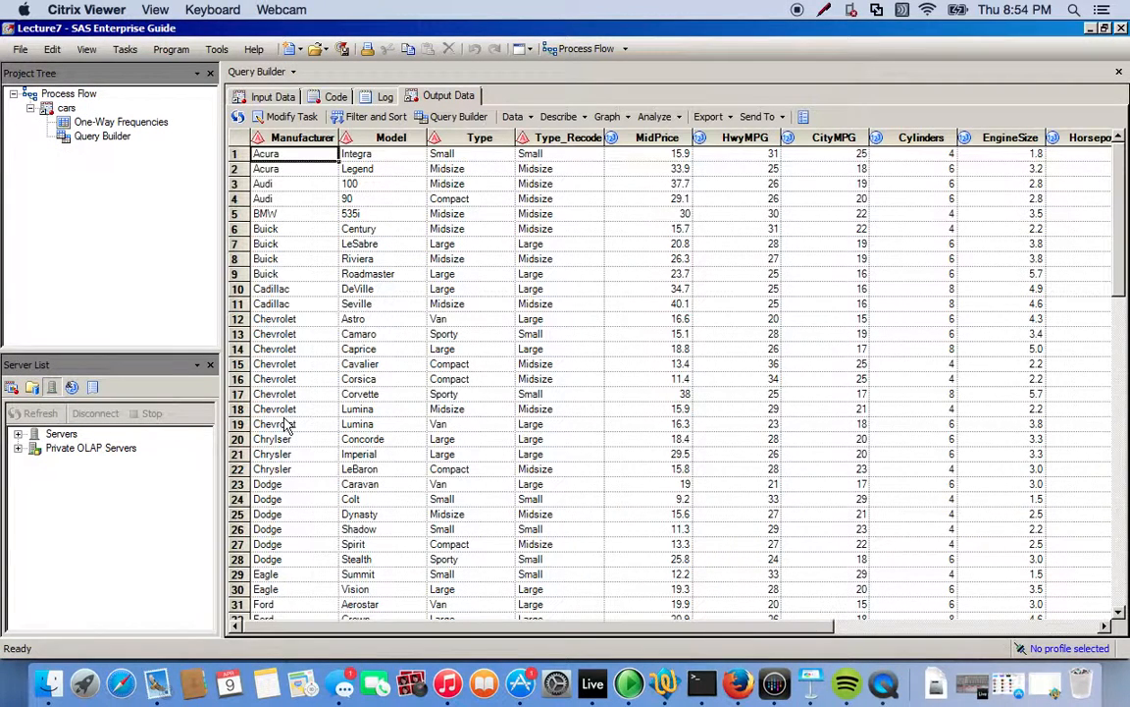
{"action": "left_click", "coordinate": [474, 140]}
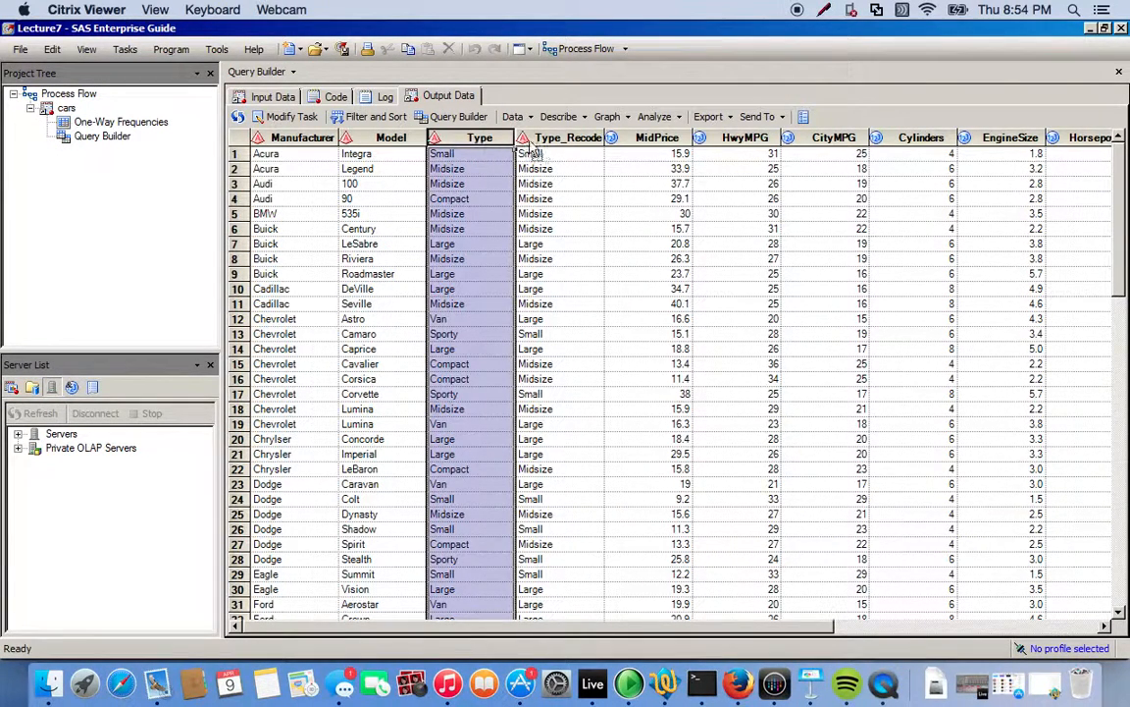
Compare the Type and Type_Recode values in the query output for small, compact, van and sporty cars.
{"action": "left_click", "coordinate": [564, 137]}
{"action": "left_click", "coordinate": [579, 216]}
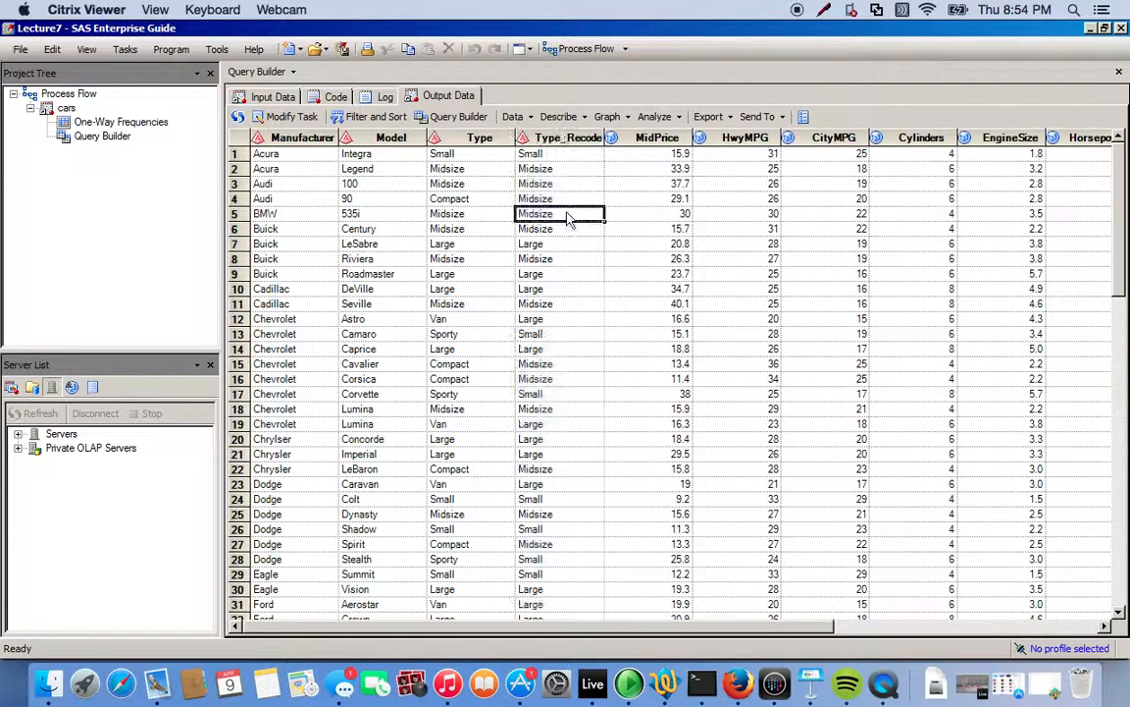
{"action": "left_click", "coordinate": [432, 154]}
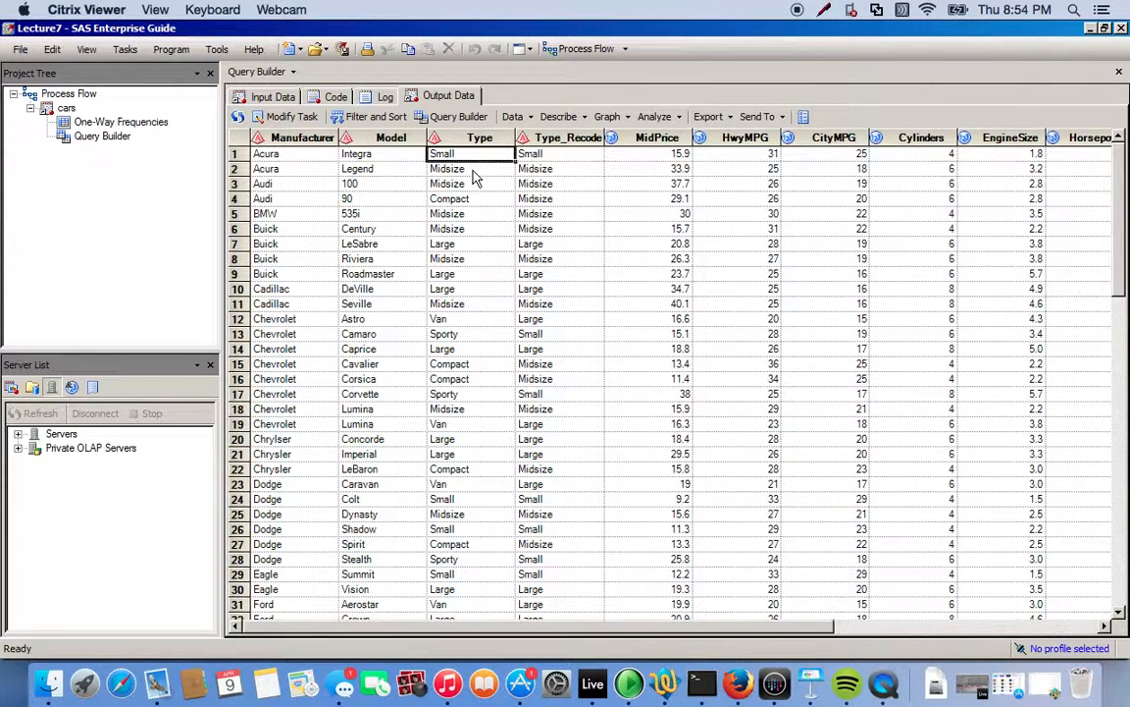
{"action": "left_click", "coordinate": [461, 201]}
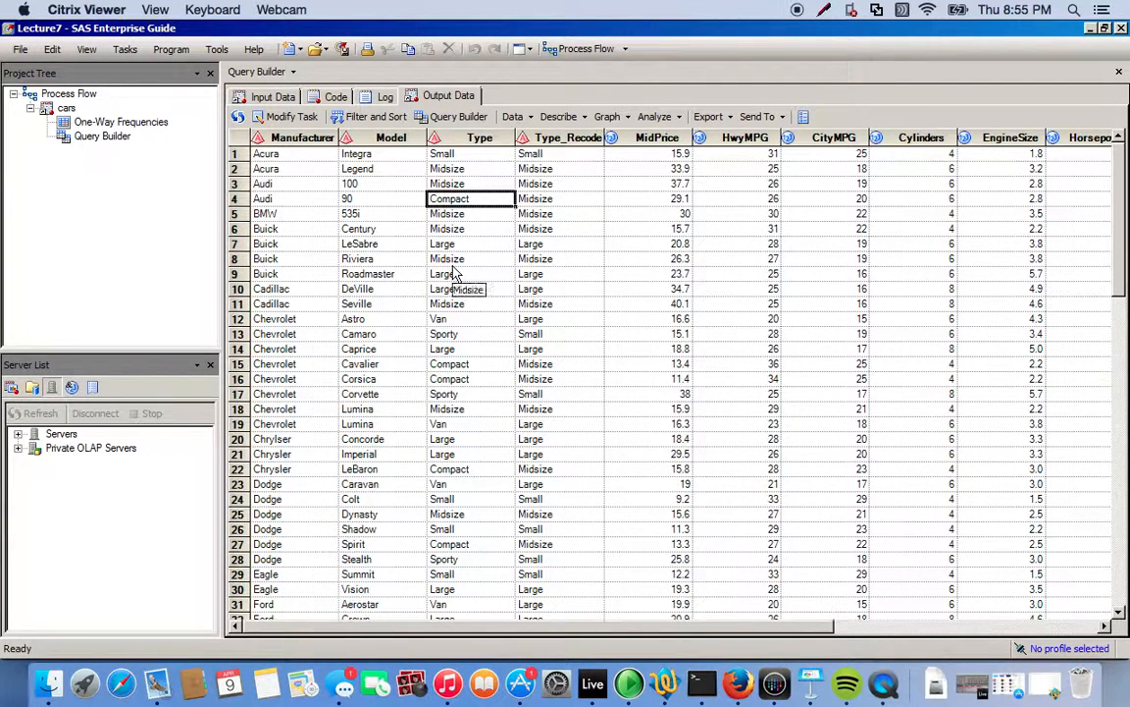
{"action": "left_click", "coordinate": [445, 320]}
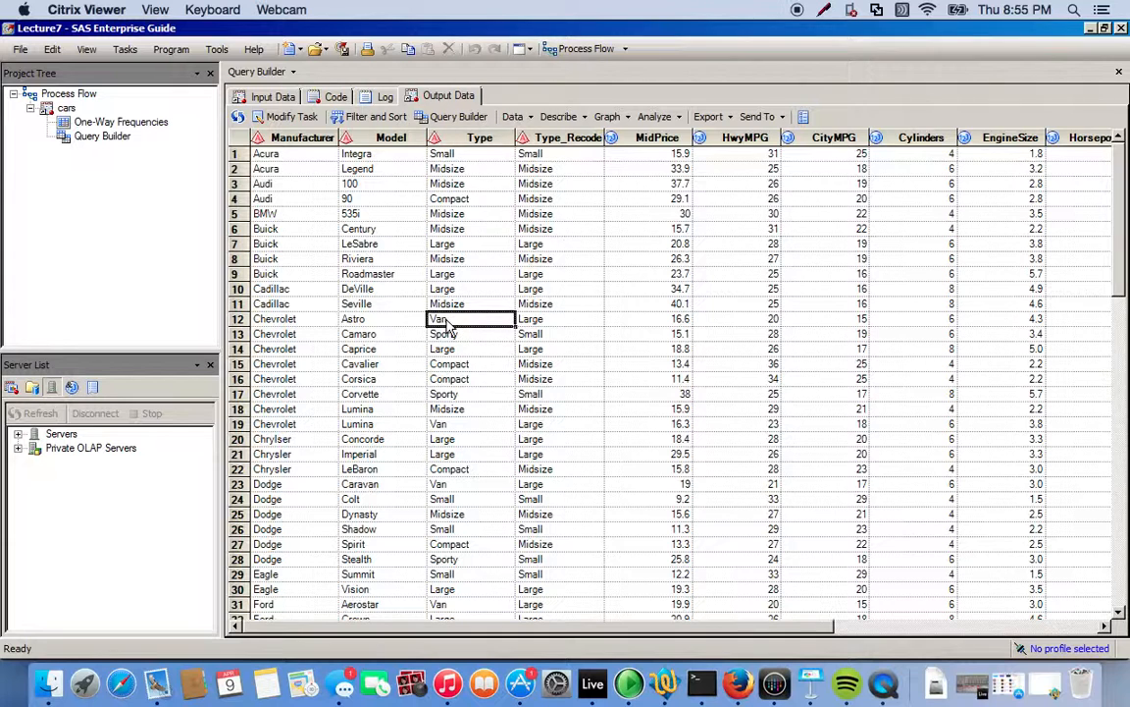
{"action": "left_click", "coordinate": [458, 394]}
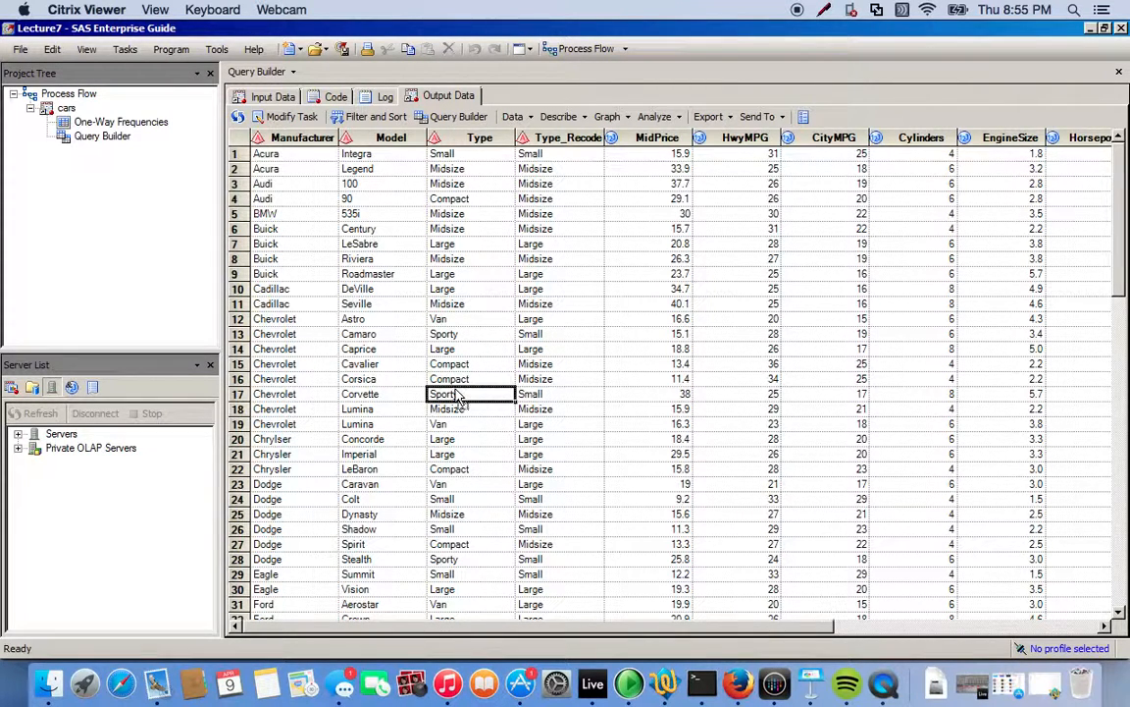
{"action": "left_click", "coordinate": [528, 397]}
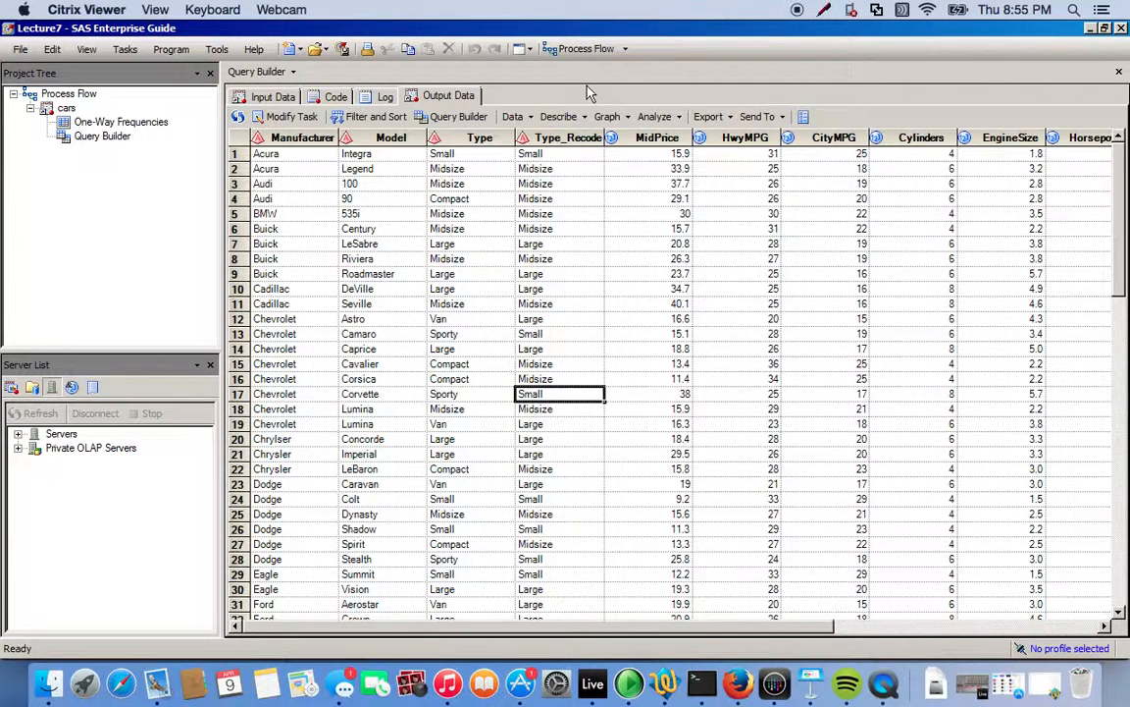
Run a One-Way Frequencies analysis on the query output with Type and Type_Recode as the analysis variables.
{"action": "left_click", "coordinate": [562, 117]}
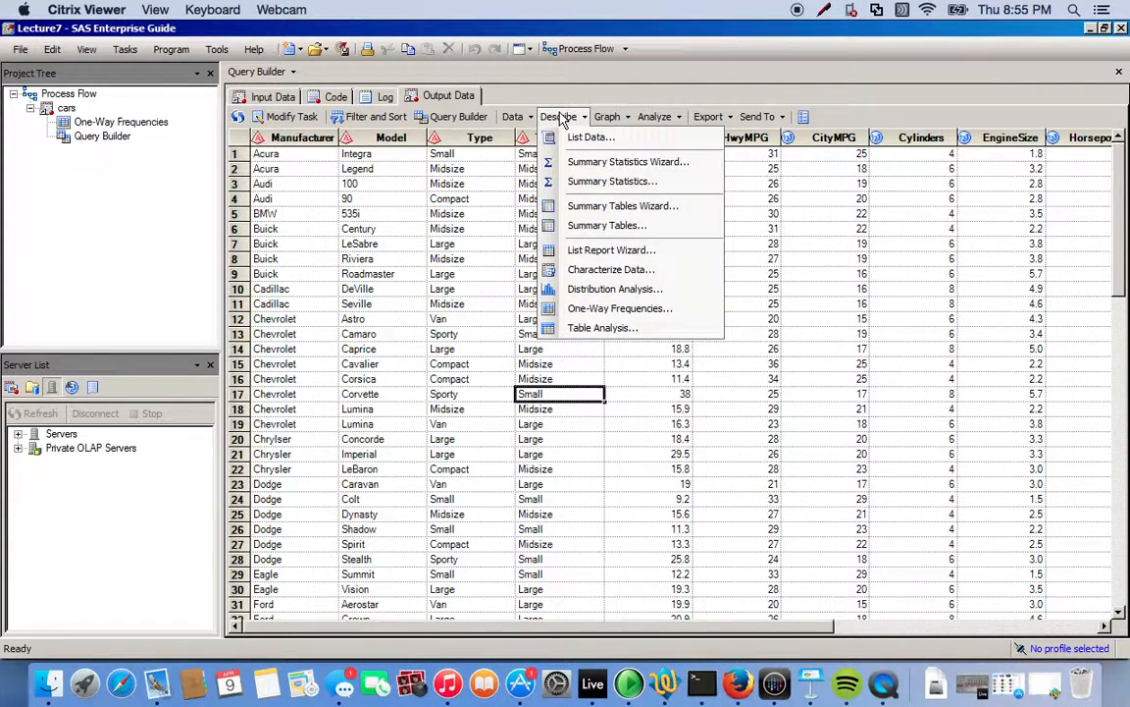
{"action": "left_click", "coordinate": [610, 307]}
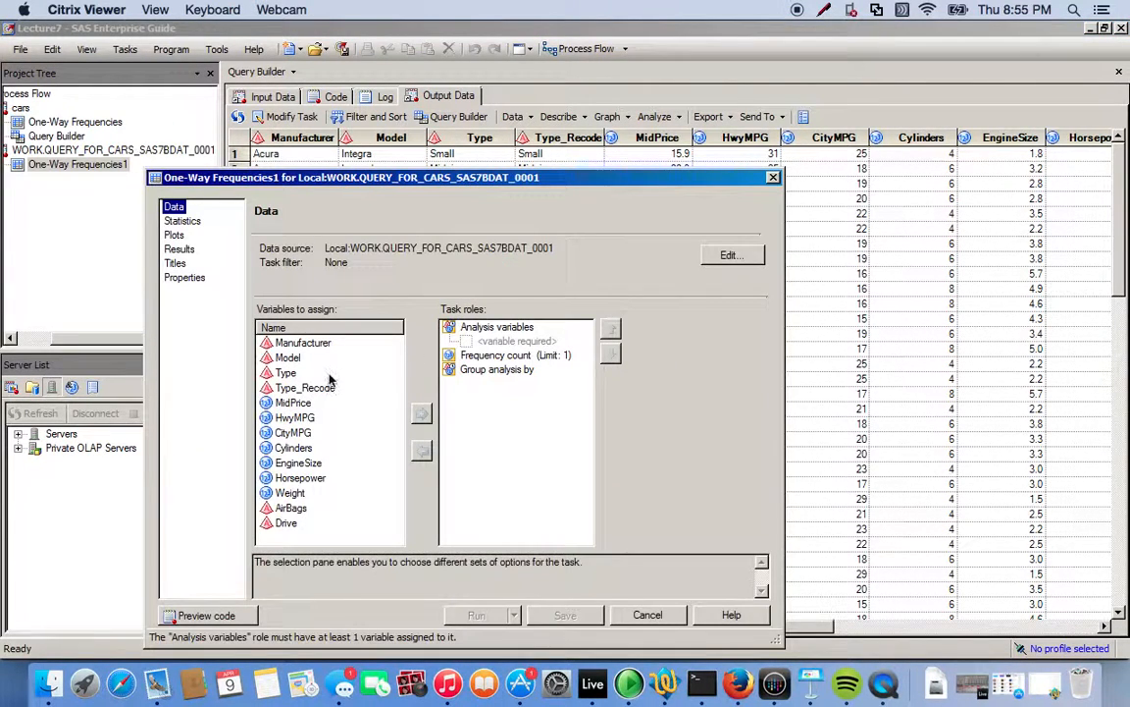
{"action": "left_click", "coordinate": [292, 376]}
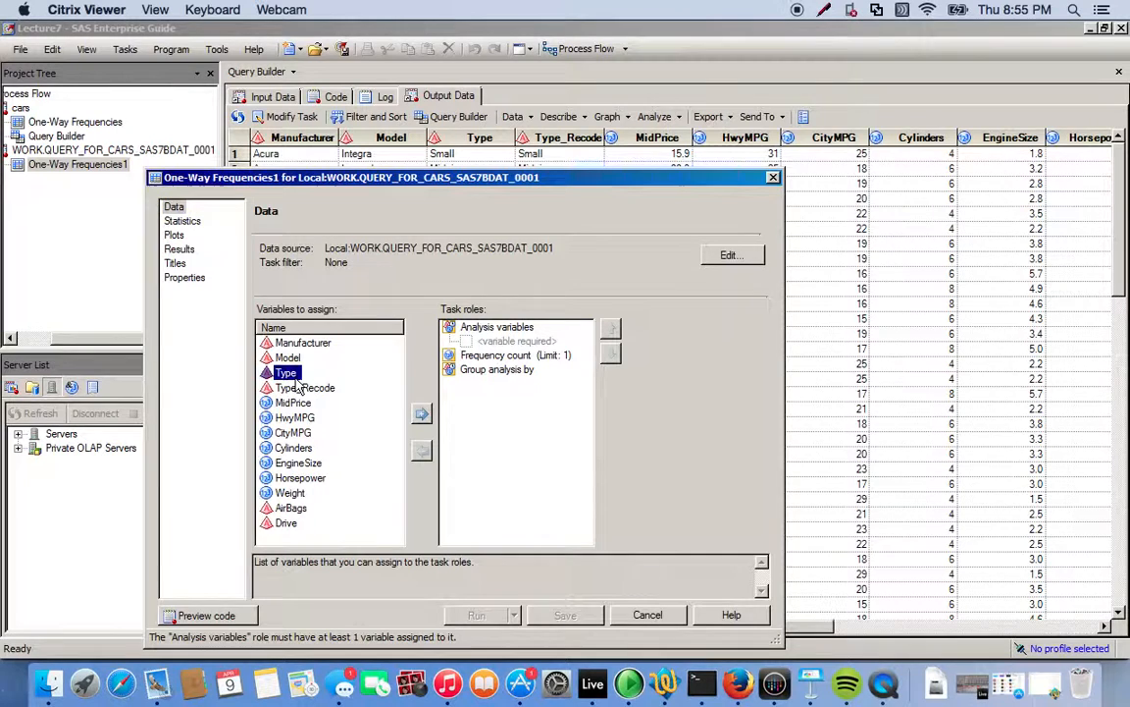
{"action": "left_click_drag", "start_coordinate": [297, 384], "coordinate": [473, 339]}
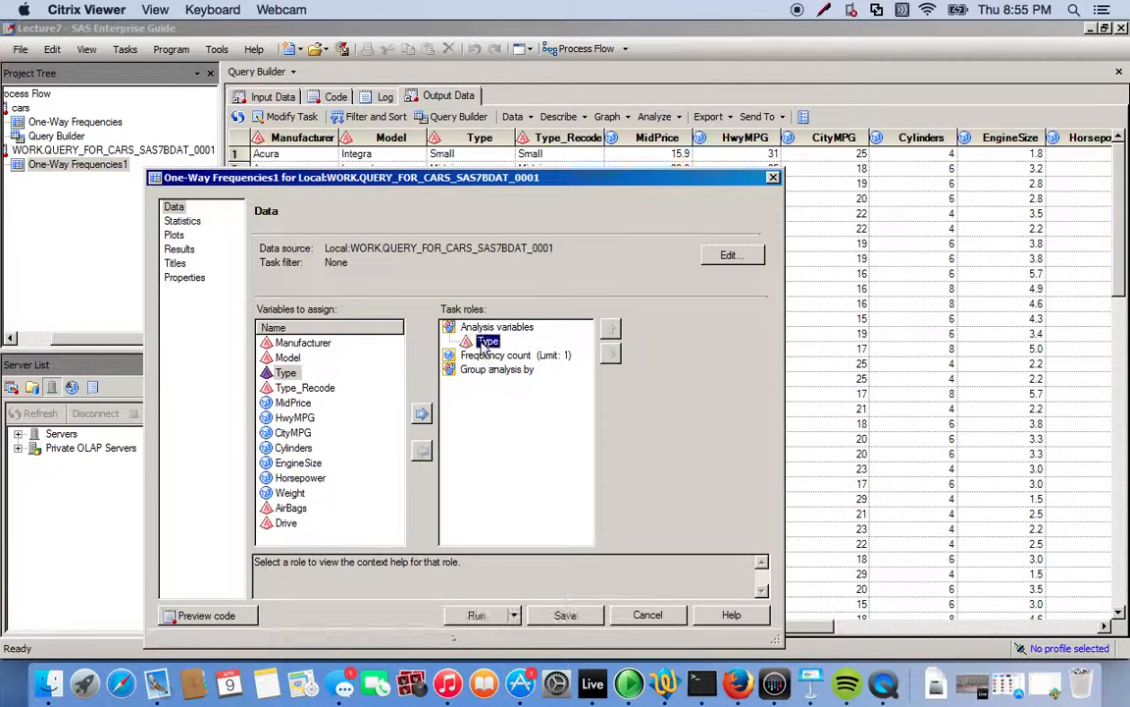
{"action": "left_click_drag", "start_coordinate": [273, 392], "coordinate": [500, 341]}
{"action": "left_click_drag", "start_coordinate": [292, 387], "coordinate": [491, 349]}
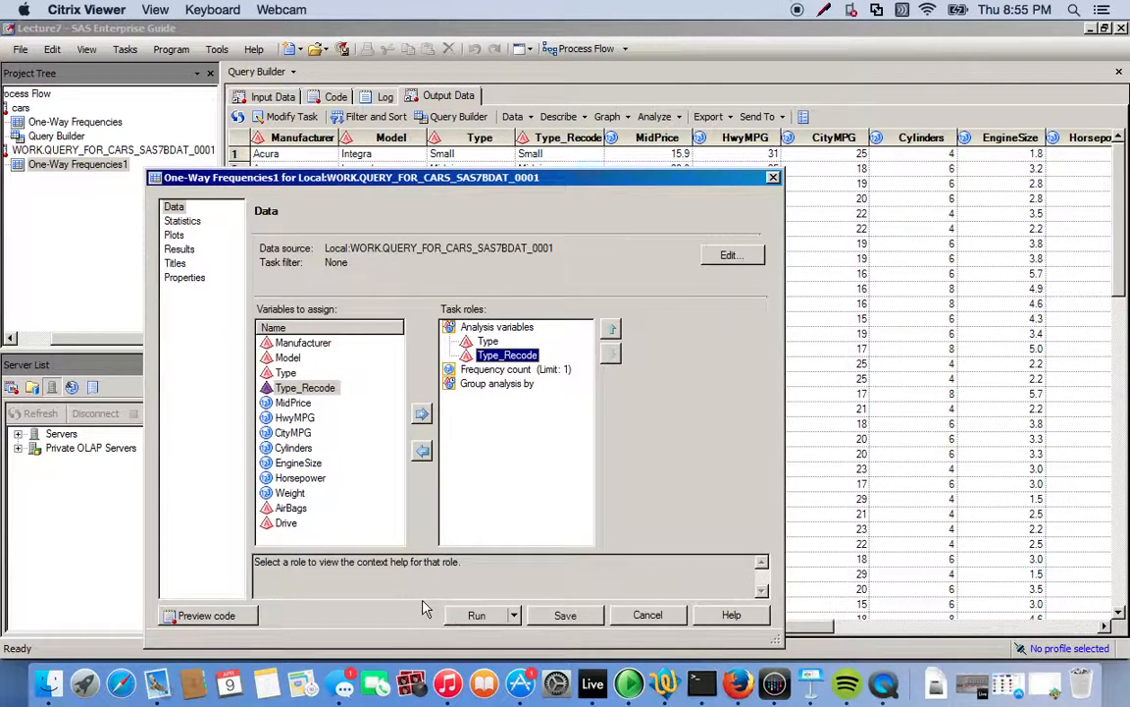
{"action": "left_click", "coordinate": [475, 618]}
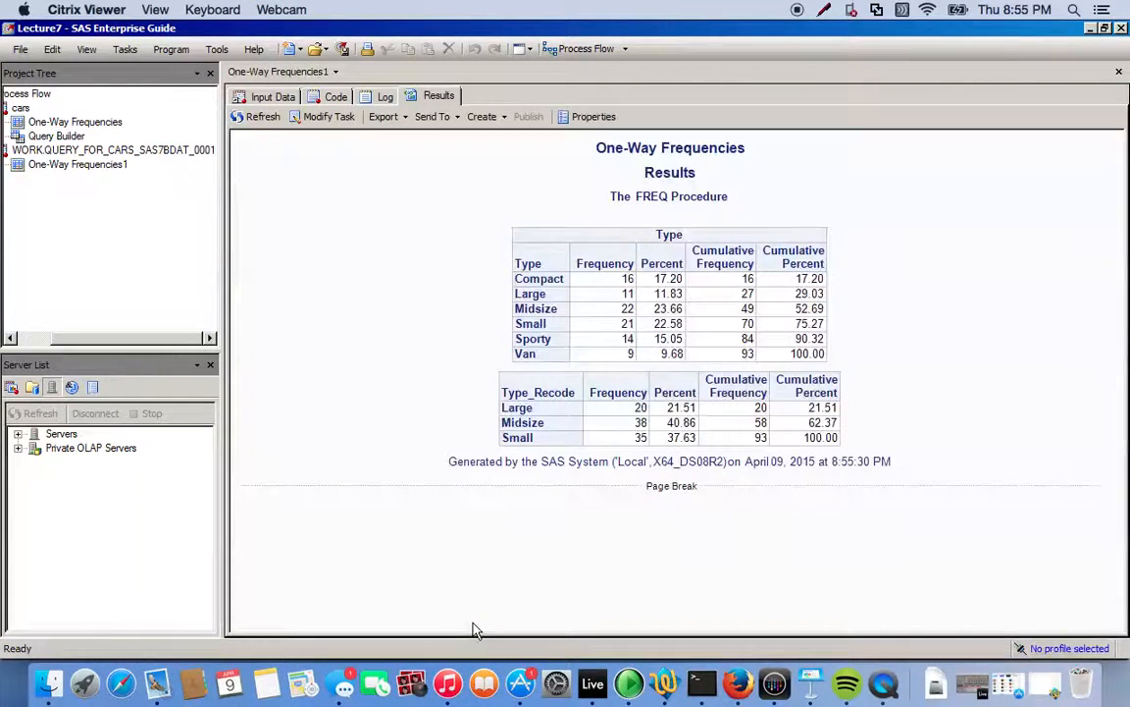